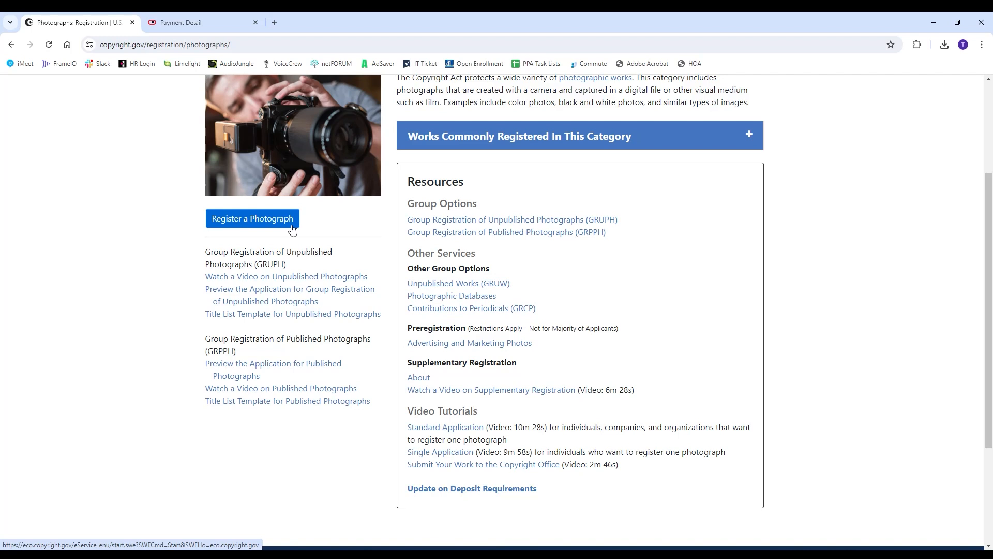
# Switch to the browser tab showing the eCO home page with the Eclipse 2024 open case
pyautogui.click(208, 24)
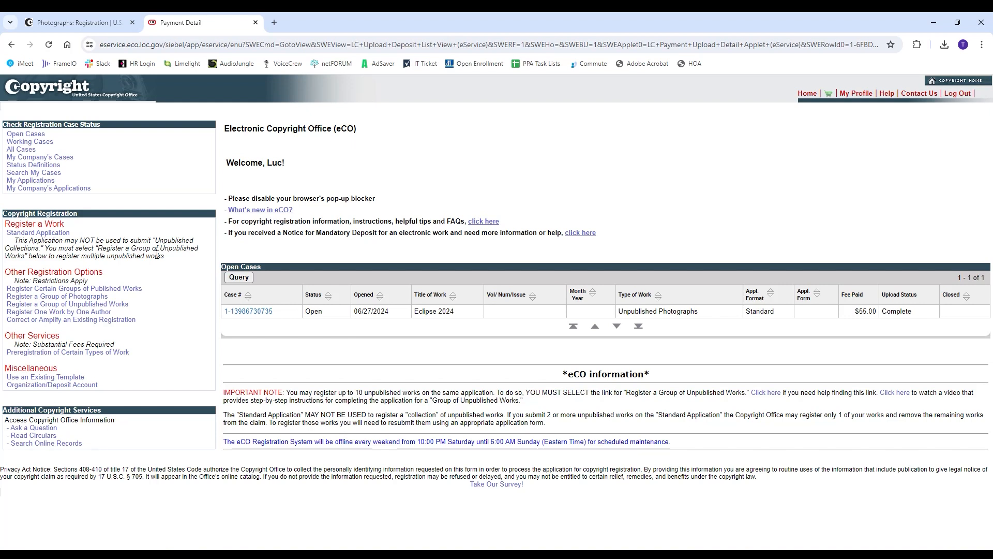
# Choose 'Register a Group of Photographs' under Other Registration Options
pyautogui.click(72, 296)
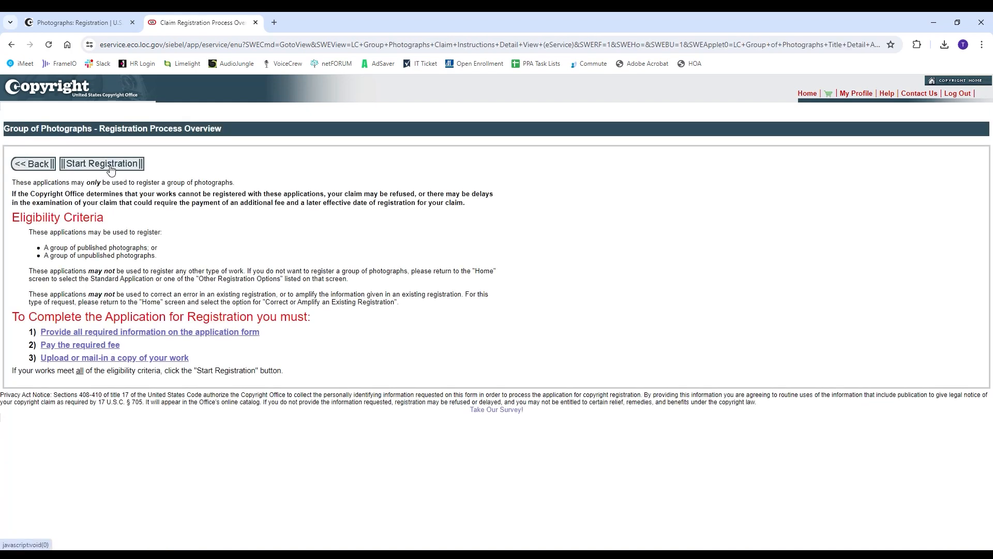
# Start a registration with group type Published Photographs, agree to eligibility, and continue to Titles
pyautogui.click(110, 164)
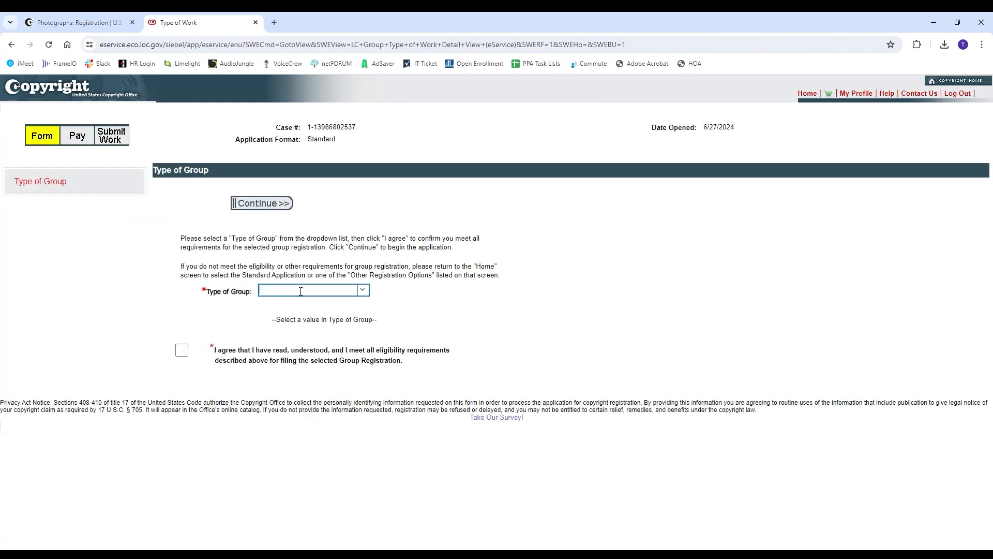
pyautogui.click(364, 290)
pyautogui.click(339, 305)
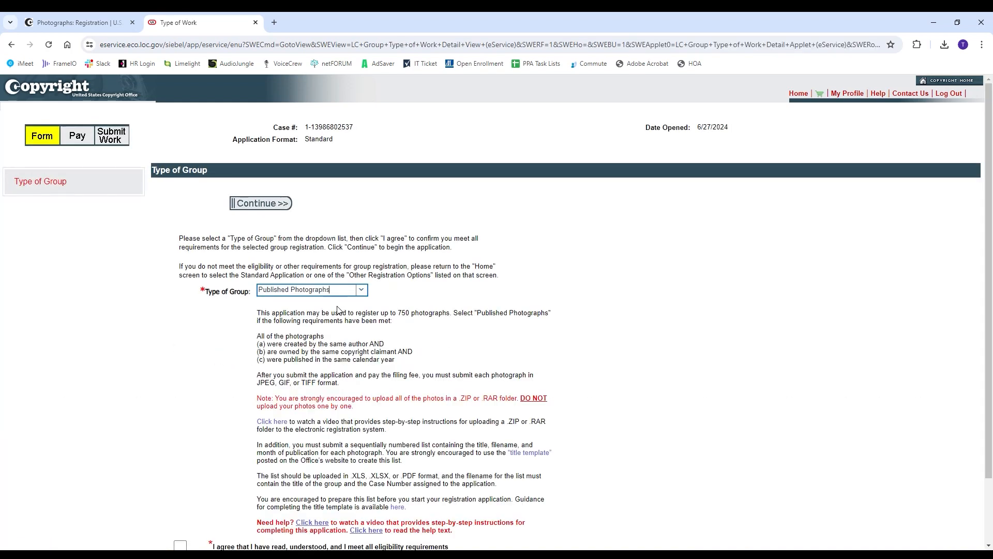
pyautogui.scroll(-3, 315, 313)
pyautogui.click(180, 472)
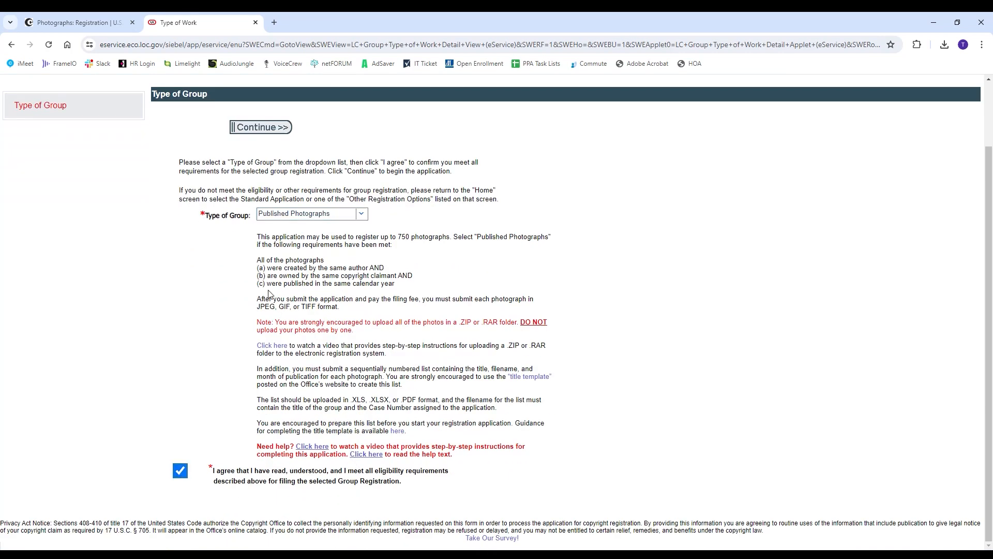
pyautogui.click(260, 128)
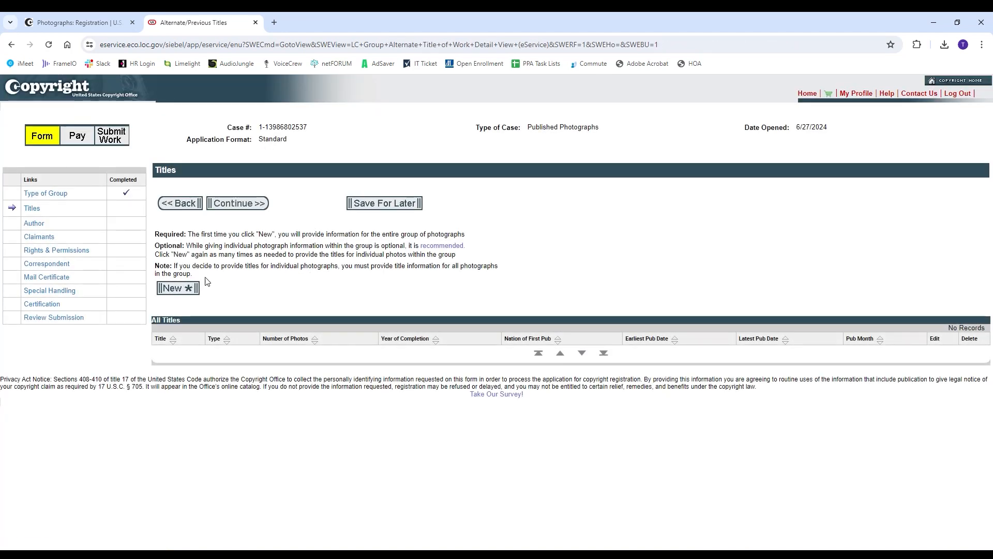
# Add a new group title 'Guatemala 2023' with 6 photos and completion year 2023
pyautogui.click(181, 288)
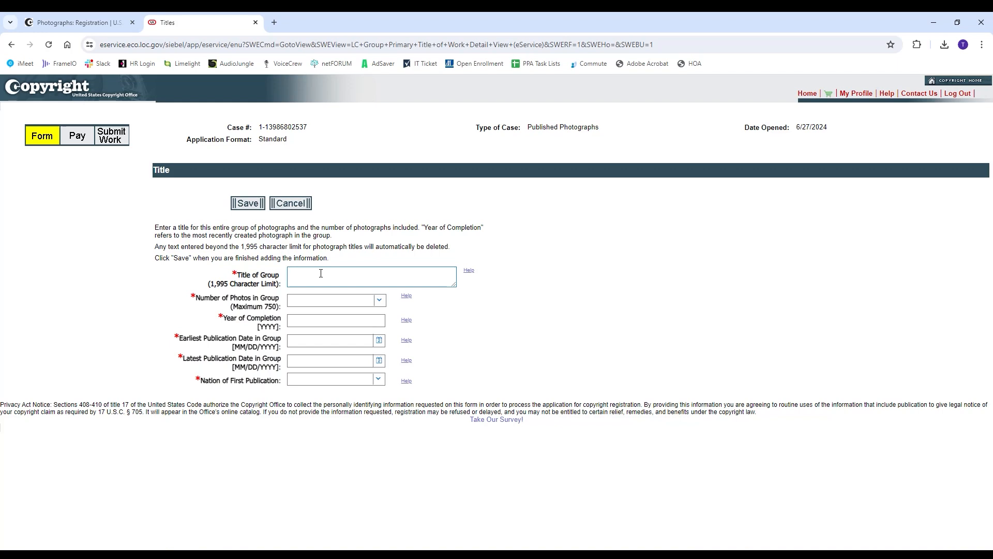
pyautogui.click(320, 273)
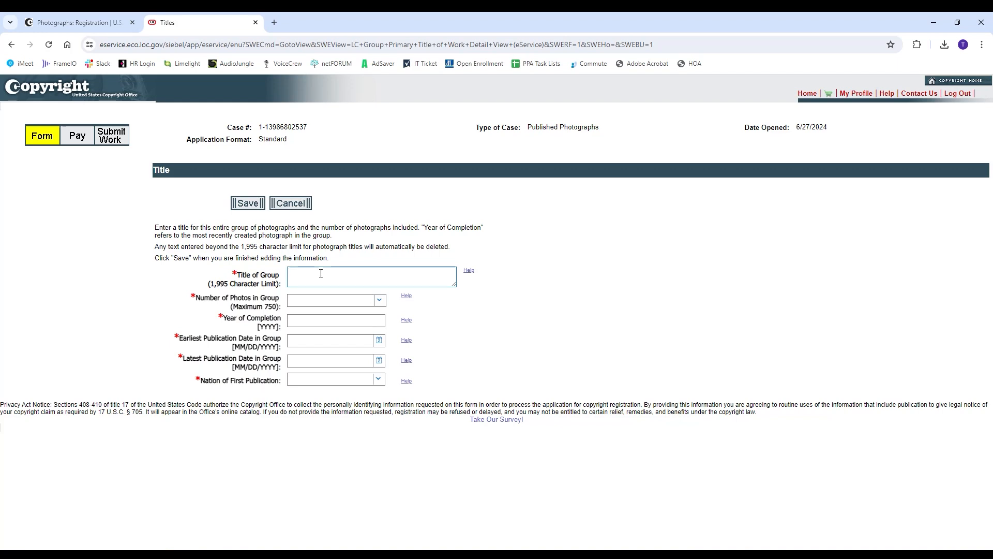
pyautogui.write('Guatemala 2023')
pyautogui.press('Tab')
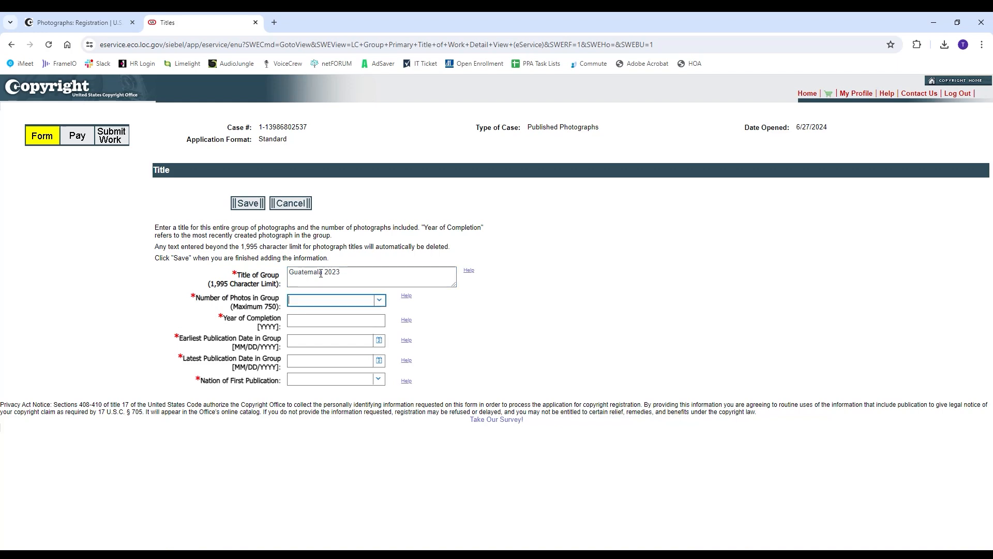
pyautogui.write('6')
pyautogui.click(322, 313)
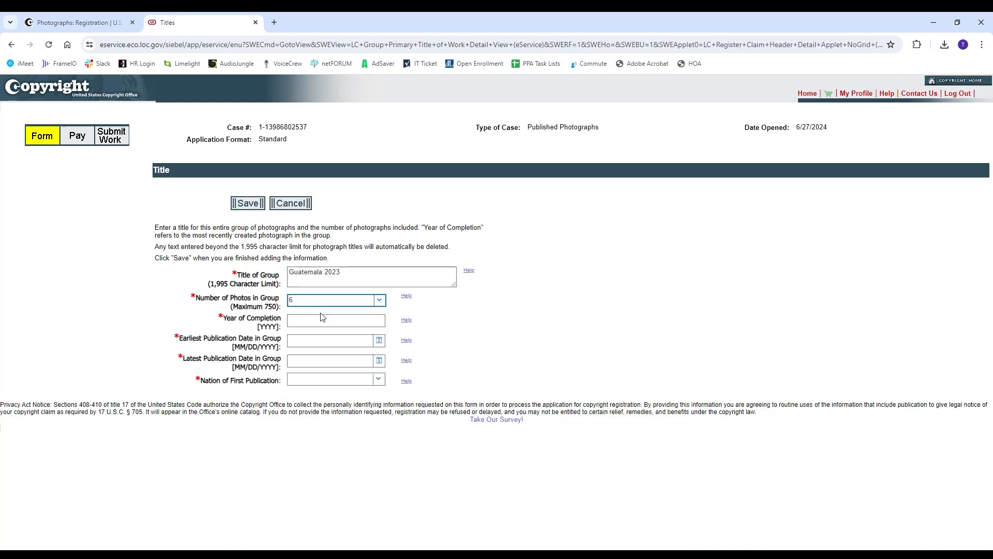
pyautogui.click(318, 320)
pyautogui.write('2023')
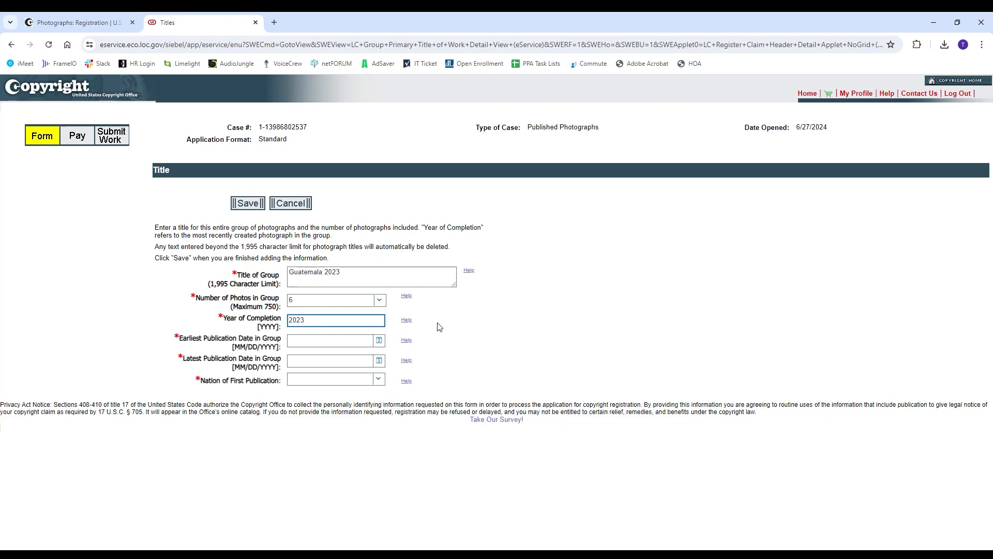
pyautogui.click(412, 328)
# Set publication dates 10/10/2023 to 10/27/2023 in the United States and save the title
pyautogui.click(364, 341)
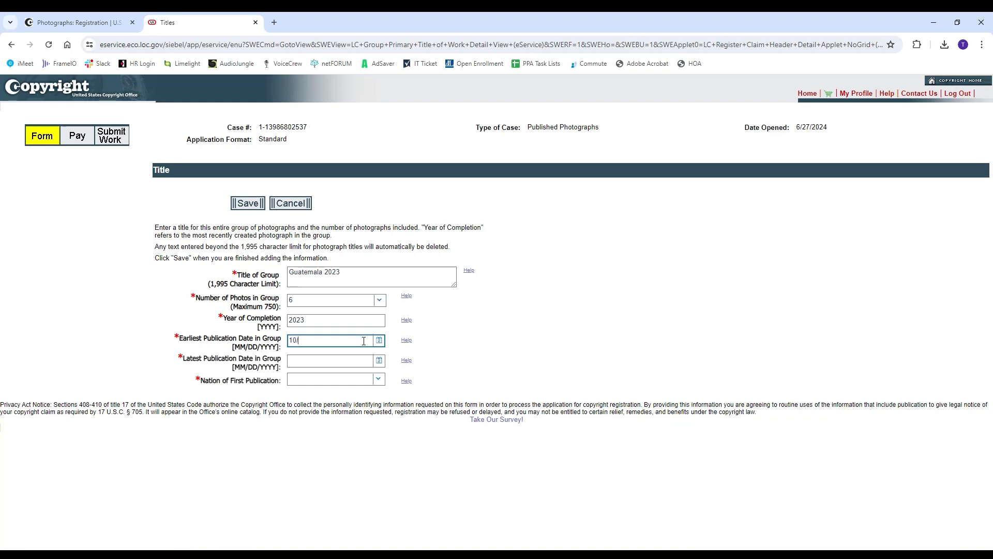
pyautogui.write('10/10/2023')
pyautogui.click(356, 358)
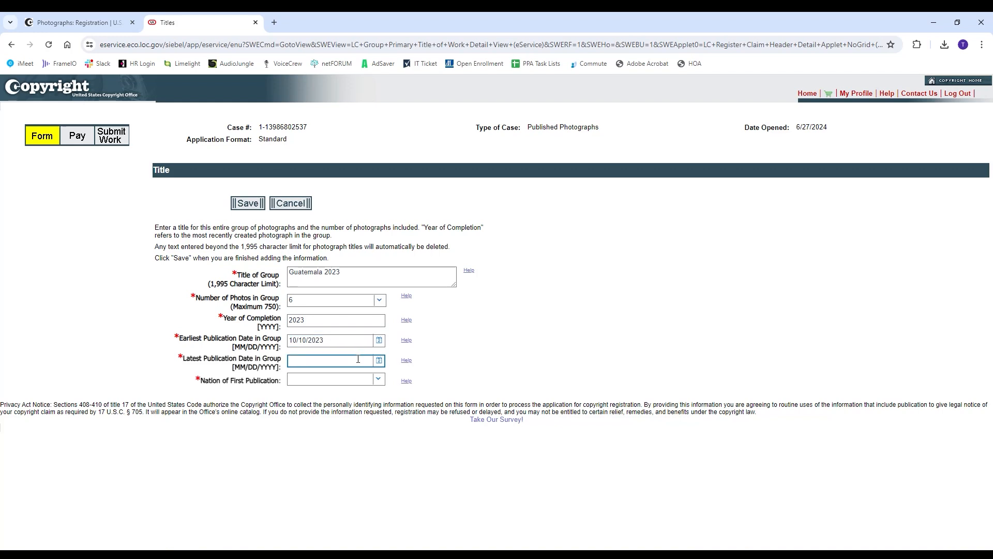
pyautogui.write('10/27/2023')
pyautogui.click(379, 383)
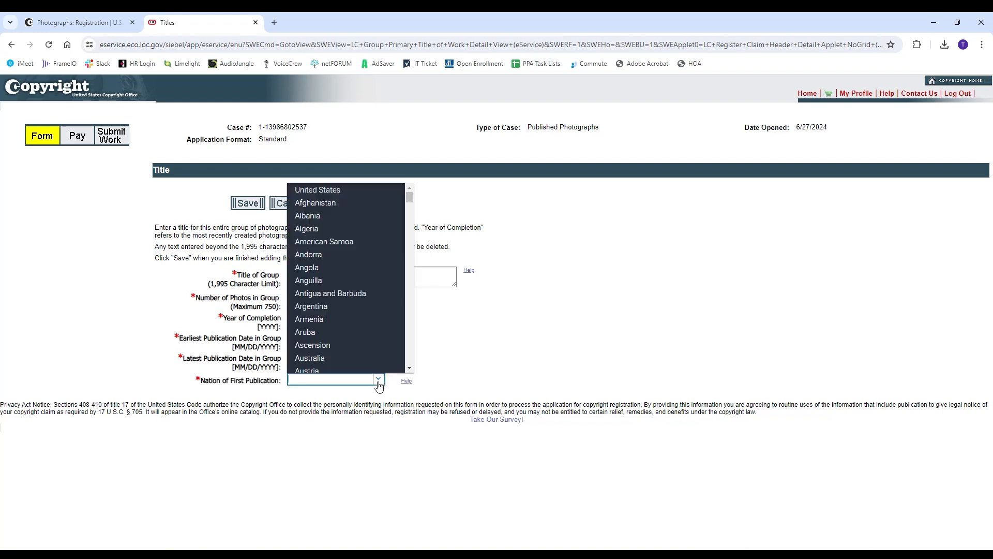
pyautogui.click(335, 187)
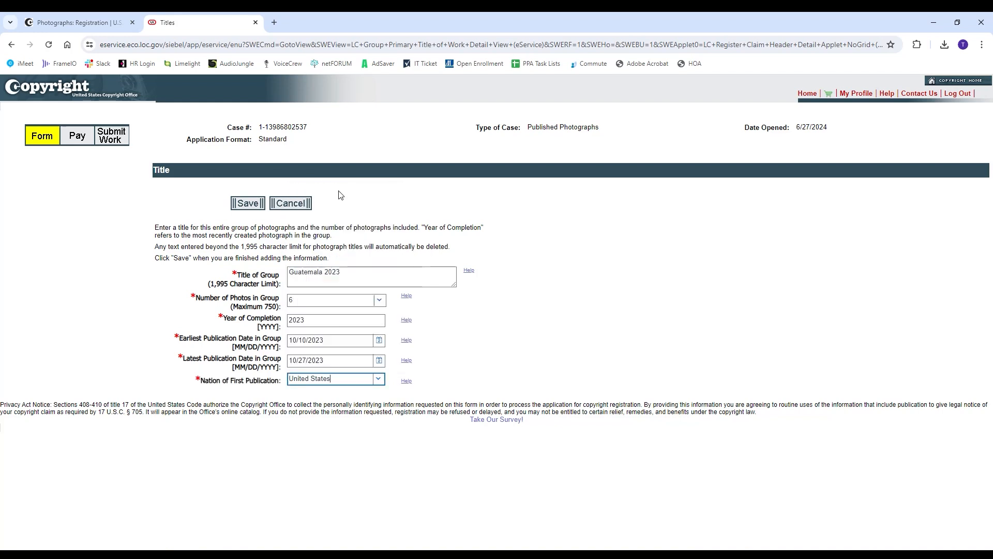
pyautogui.click(249, 204)
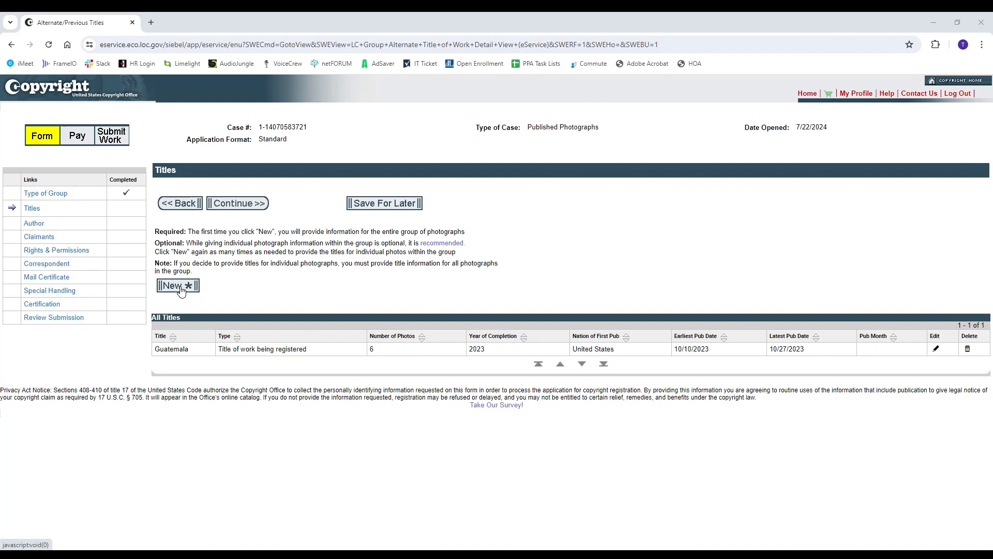
# Start a new individual-titles entry with 6 photographs published in October
pyautogui.click(180, 288)
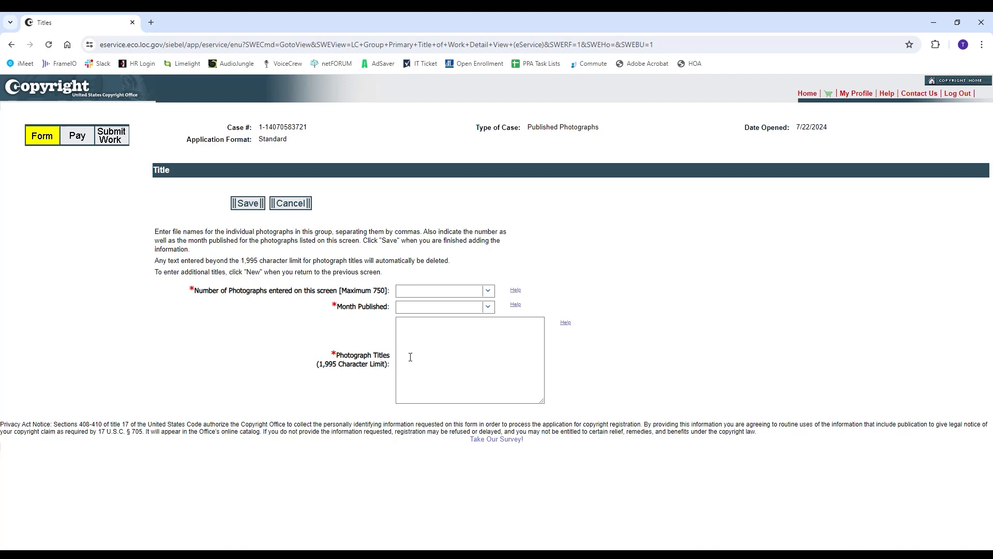
pyautogui.click(488, 293)
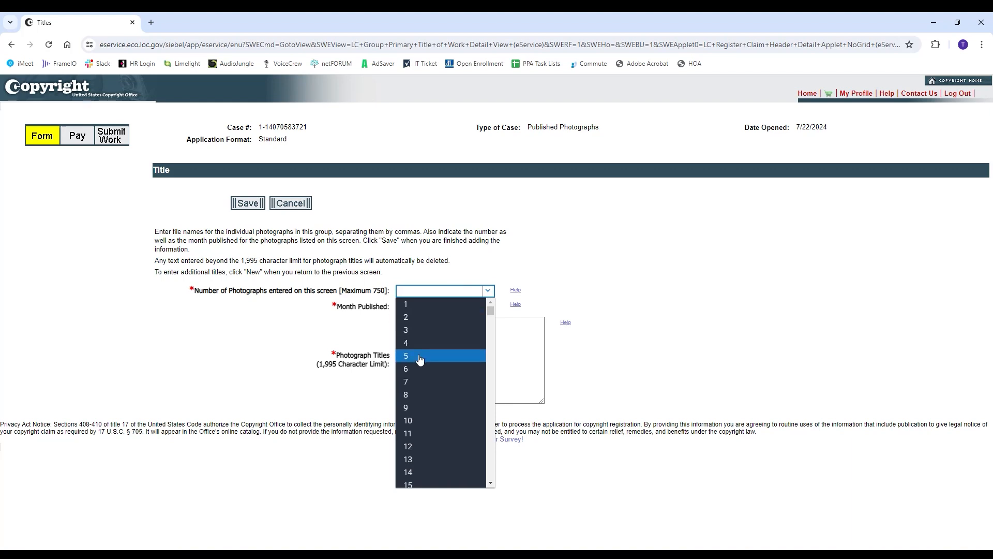
pyautogui.click(417, 369)
pyautogui.click(460, 306)
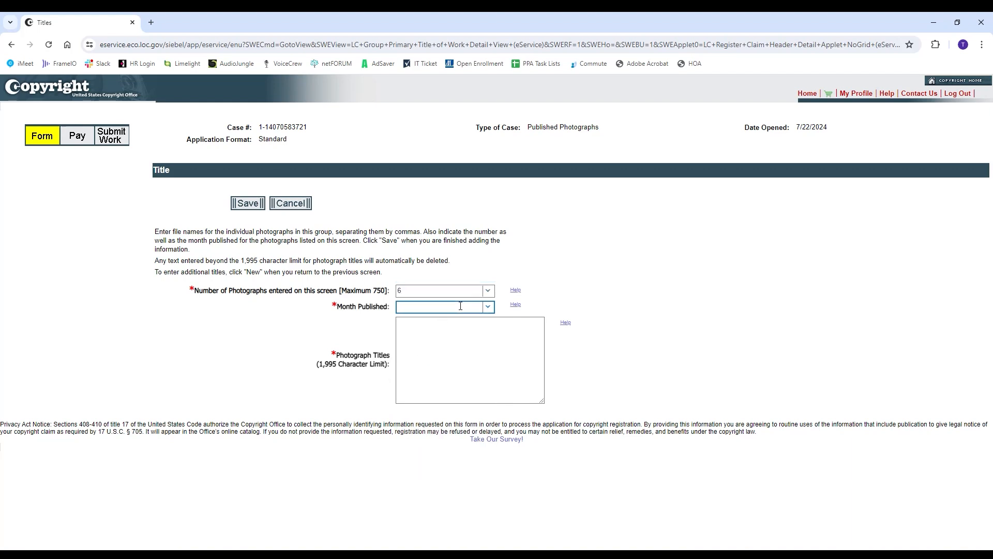
pyautogui.click(488, 307)
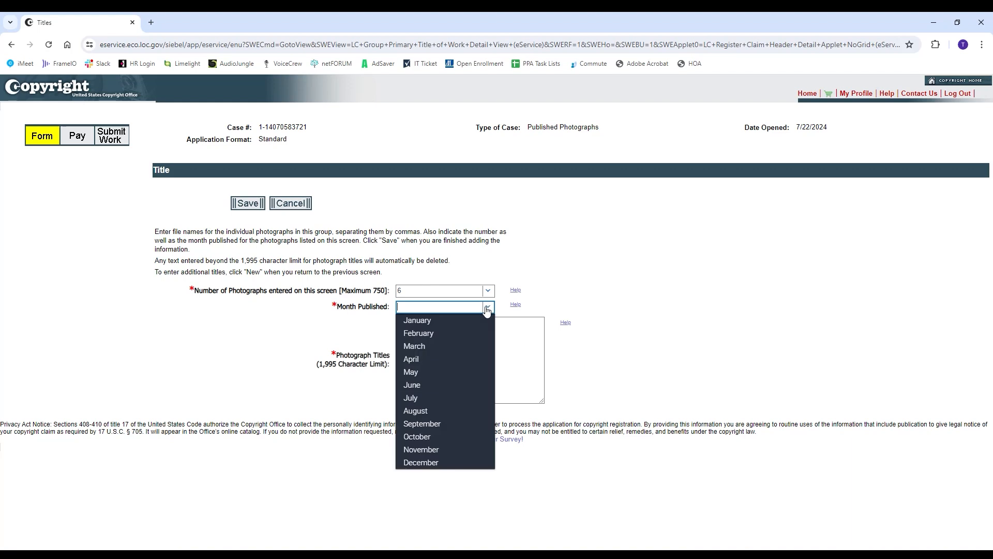
pyautogui.click(436, 437)
pyautogui.click(435, 344)
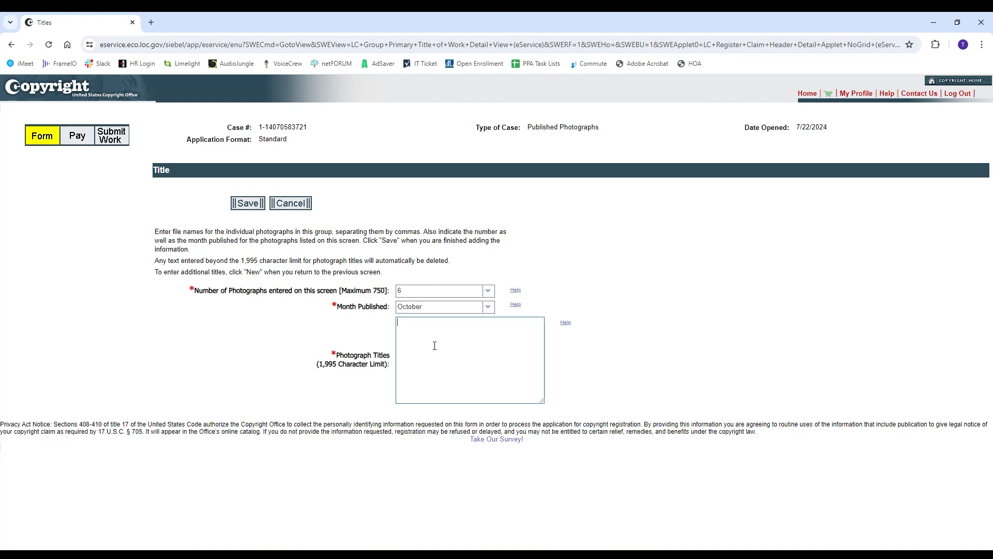
# Copy the six photo titles from Excel cells E11:E16 and return to eCO
pyautogui.hotkey('alt', 'Tab')
pyautogui.click(466, 279)
pyautogui.moveTo(466, 279); pyautogui.dragTo(486, 319)
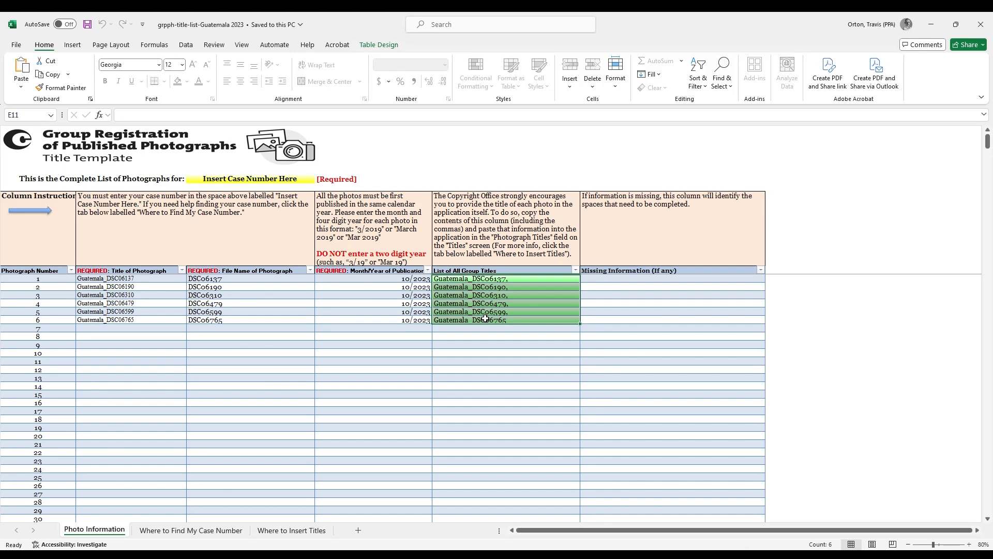
pyautogui.hotkey('ctrl', 'c')
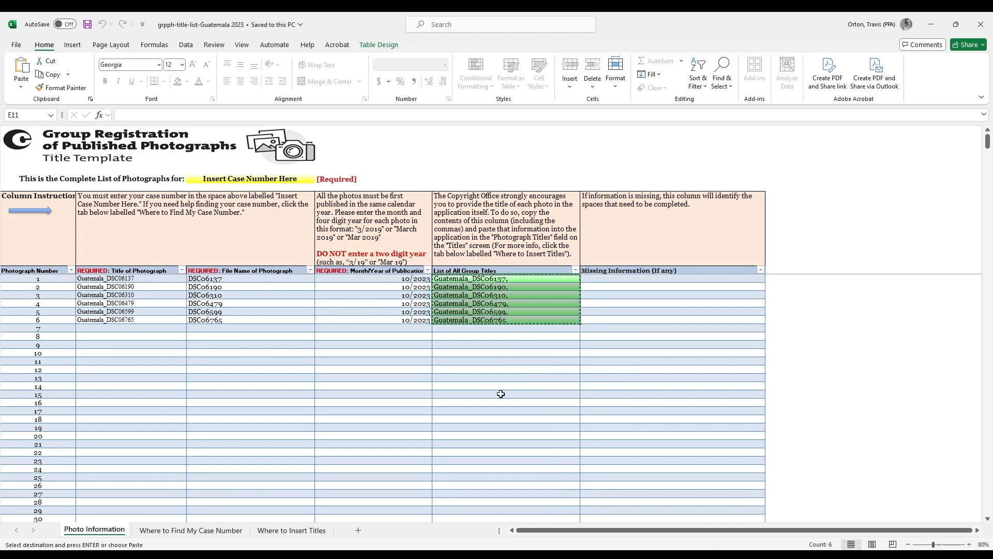
pyautogui.hotkey('alt', 'Tab')
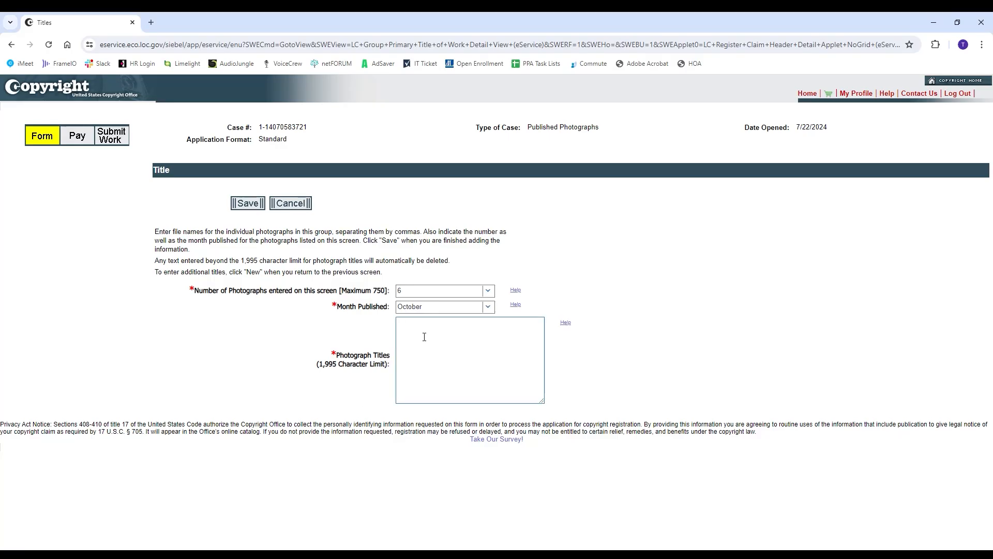
# Paste the six Guatemala_DSC titles, save the Contents Title entry, and continue past Titles
pyautogui.hotkey('ctrl', 'v')
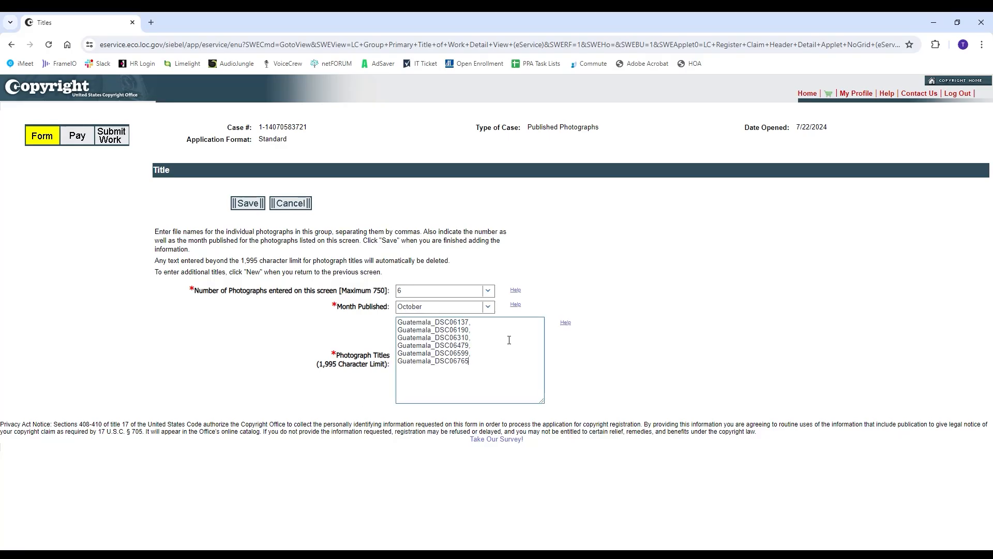
pyautogui.click(251, 204)
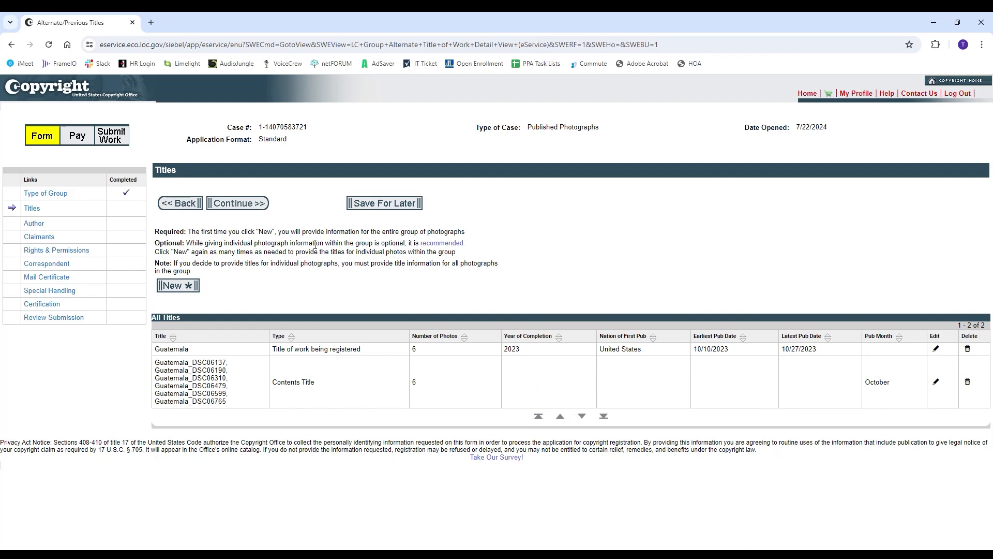
pyautogui.click(238, 205)
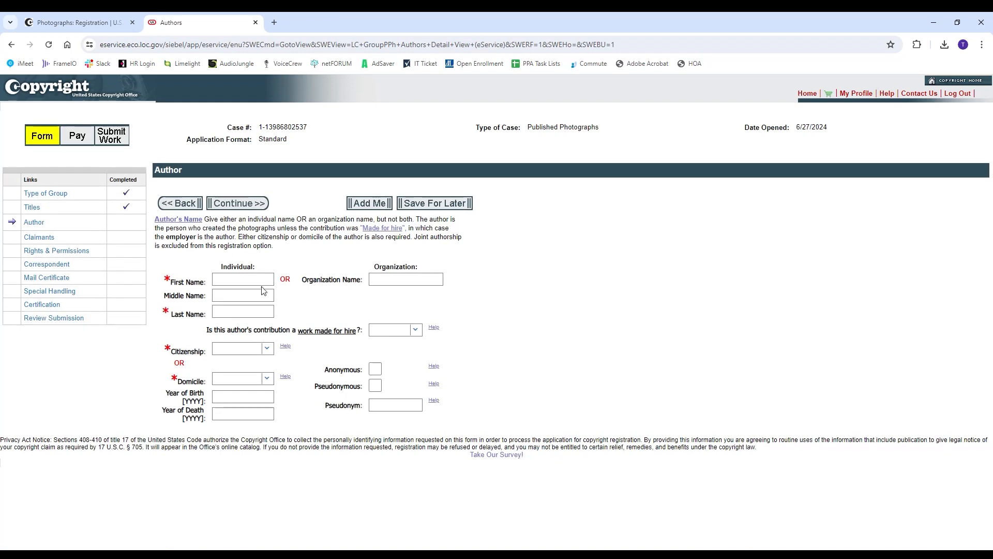
# Set the author's citizenship and domicile both to United States and continue to Claimants
pyautogui.click(260, 284)
pyautogui.click(236, 348)
pyautogui.write('United States')
pyautogui.press('Return')
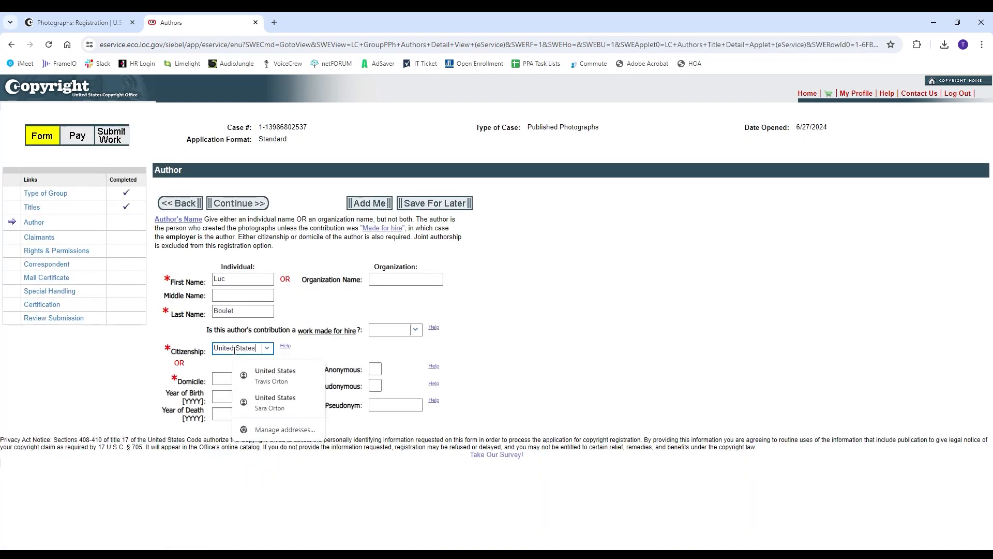
pyautogui.click(232, 378)
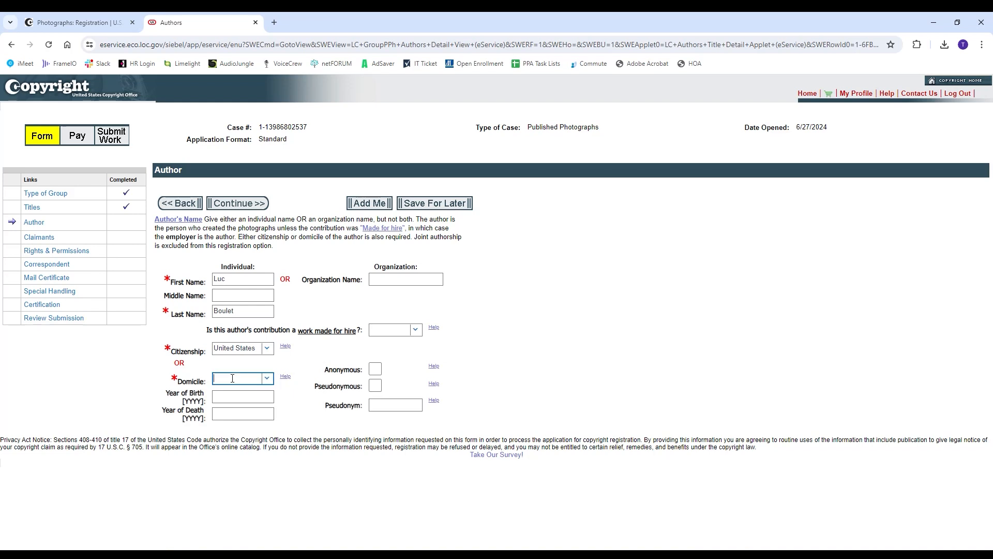
pyautogui.write('United States')
pyautogui.press('Return')
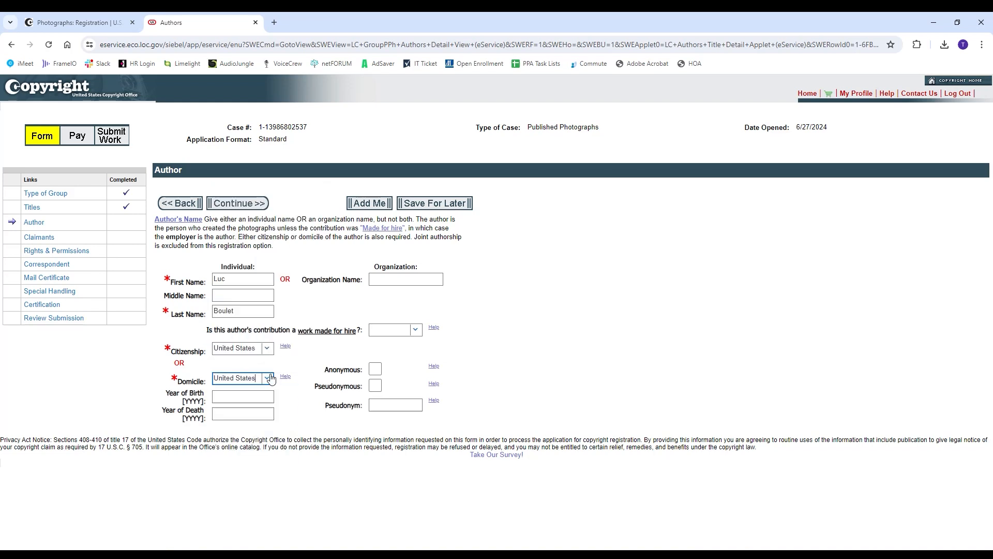
pyautogui.click(307, 368)
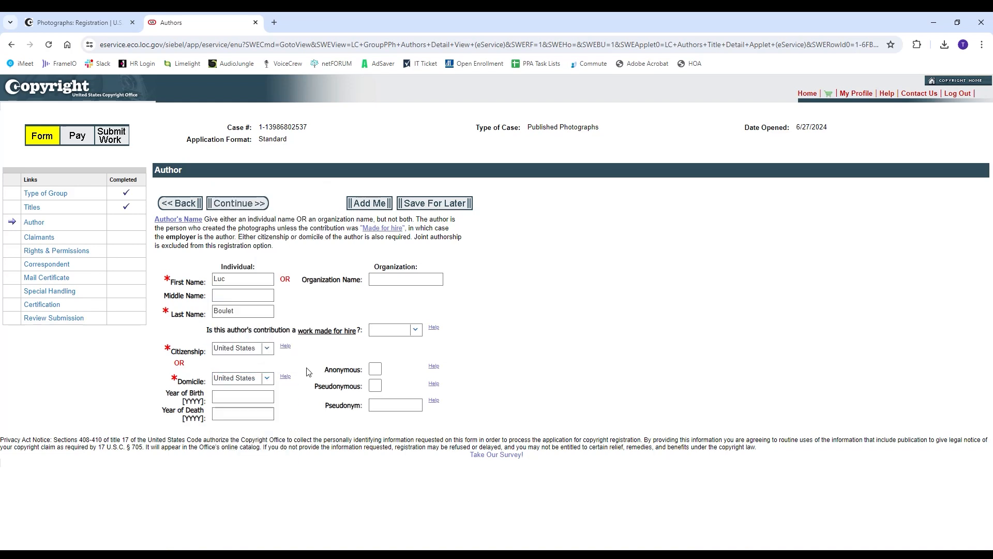
pyautogui.click(257, 209)
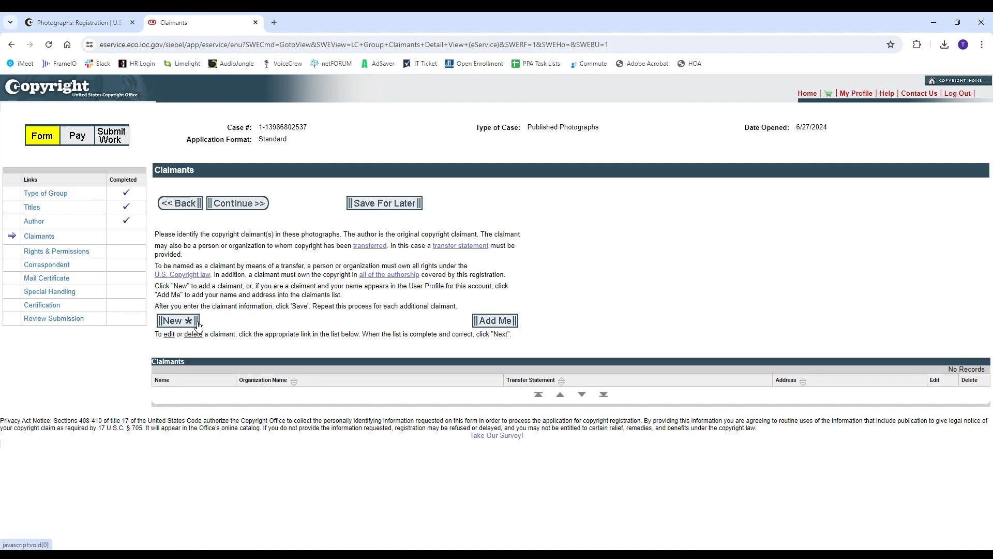
# Add yourself as claimant, replacing the street address, clearing Address 2, and changing the city
pyautogui.click(504, 323)
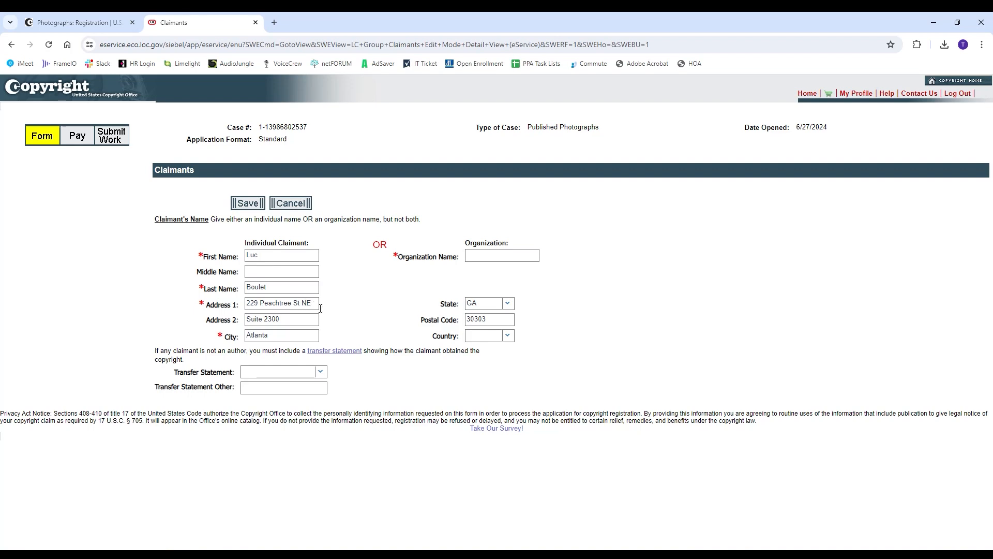
pyautogui.tripleClick(311, 303)
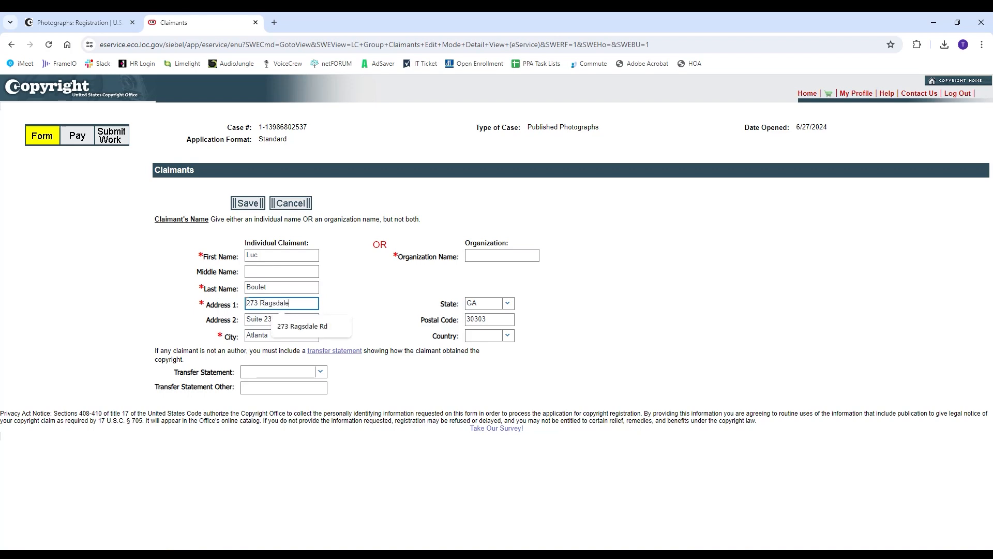
pyautogui.press('Tab')
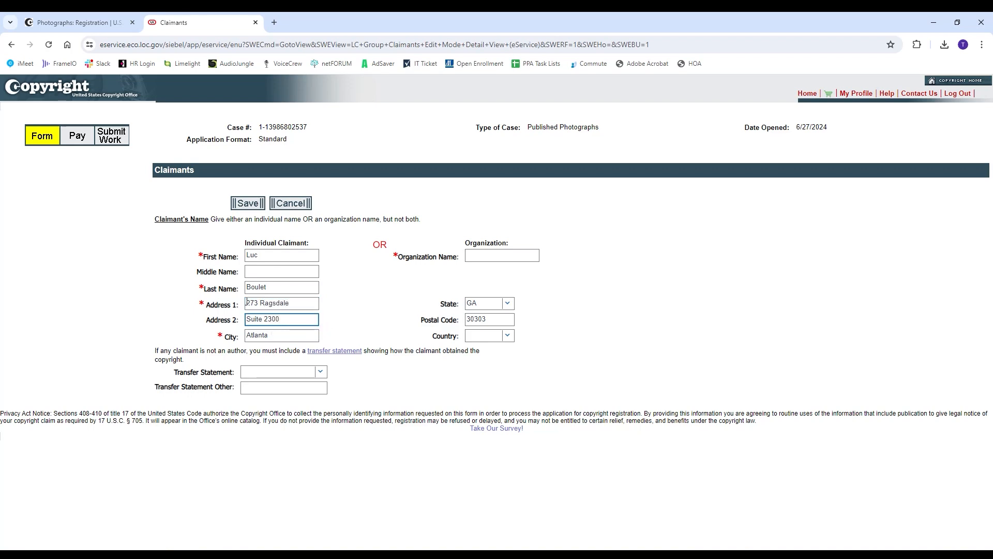
pyautogui.press('BackSpace')
pyautogui.press('BackSpace')
pyautogui.press('BackSpace')
pyautogui.press('BackSpace')
pyautogui.press('BackSpace')
pyautogui.press('BackSpace')
pyautogui.press('BackSpace')
pyautogui.press('BackSpace')
pyautogui.press('BackSpace')
pyautogui.doubleClick(248, 335)
pyautogui.write('Sharps')
pyautogui.press('Down')
pyautogui.press('Return')
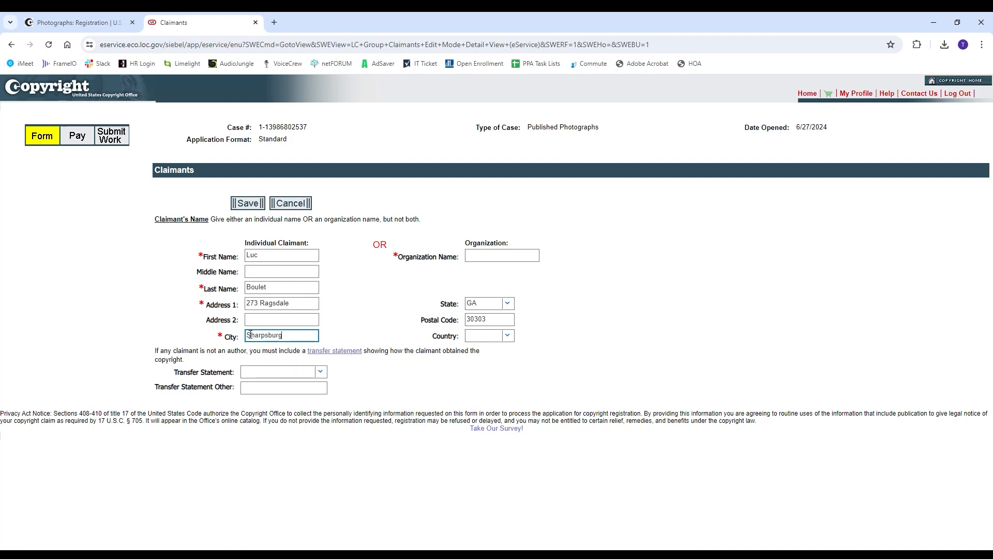
# Correct the claimant's postal code, save the claimant, and continue to Rights & Permissions
pyautogui.click(490, 318)
pyautogui.press('BackSpace')
pyautogui.press('BackSpace')
pyautogui.press('BackSpace')
pyautogui.write('277')
pyautogui.click(553, 315)
pyautogui.click(257, 202)
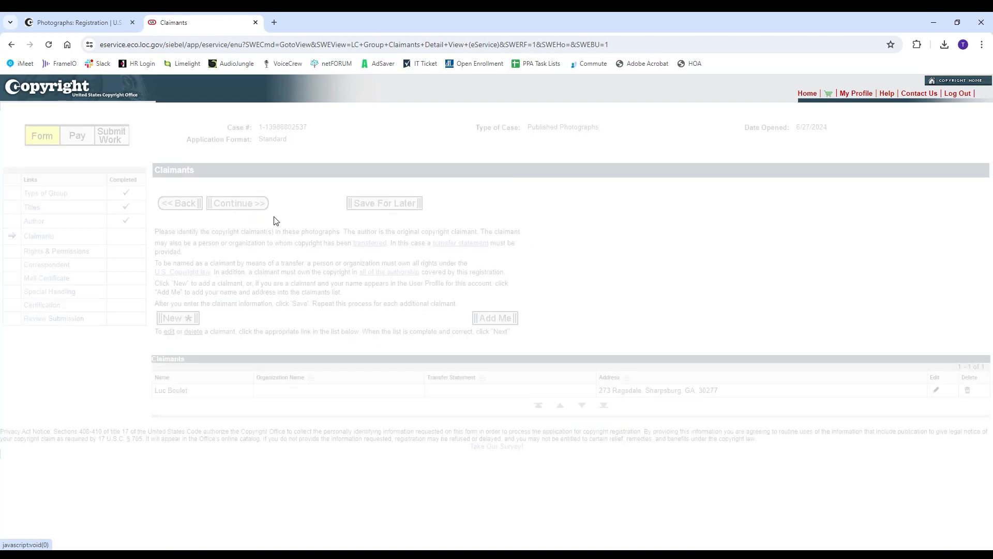
pyautogui.click(263, 206)
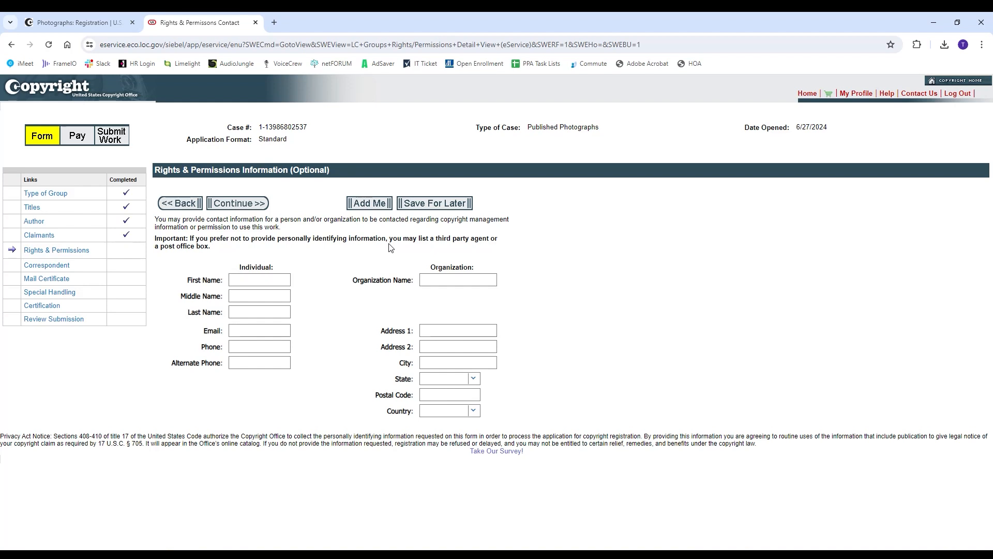
# Enter the rights and permissions contact's first and last name, then continue to Correspondent
pyautogui.click(265, 277)
pyautogui.write('Luc')
pyautogui.press('Tab')
pyautogui.press('Tab')
pyautogui.write('Boulet')
pyautogui.click(364, 332)
pyautogui.click(261, 206)
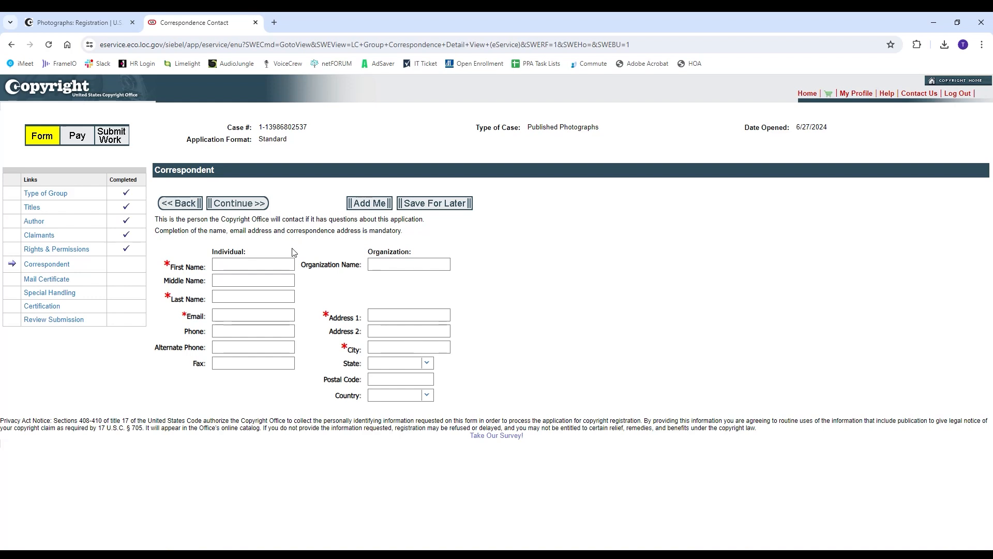
# Enter the correspondent's first and last name, correcting a mistyped last name
pyautogui.click(269, 260)
pyautogui.write('Luc')
pyautogui.press('Tab')
pyautogui.press('Tab')
pyautogui.write('Gou')
pyautogui.press('BackSpace')
pyautogui.press('BackSpace')
pyautogui.press('BackSpace')
pyautogui.write('Boulet')
pyautogui.press('Tab')
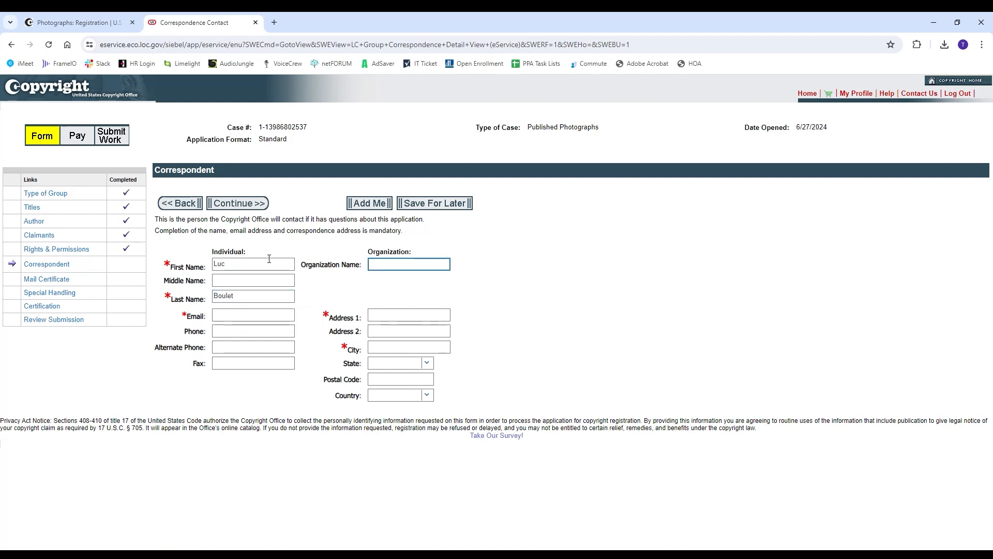
# Fill in the correspondent's e-mail, street address and city, then continue to Mail Certificate
pyautogui.click(263, 312)
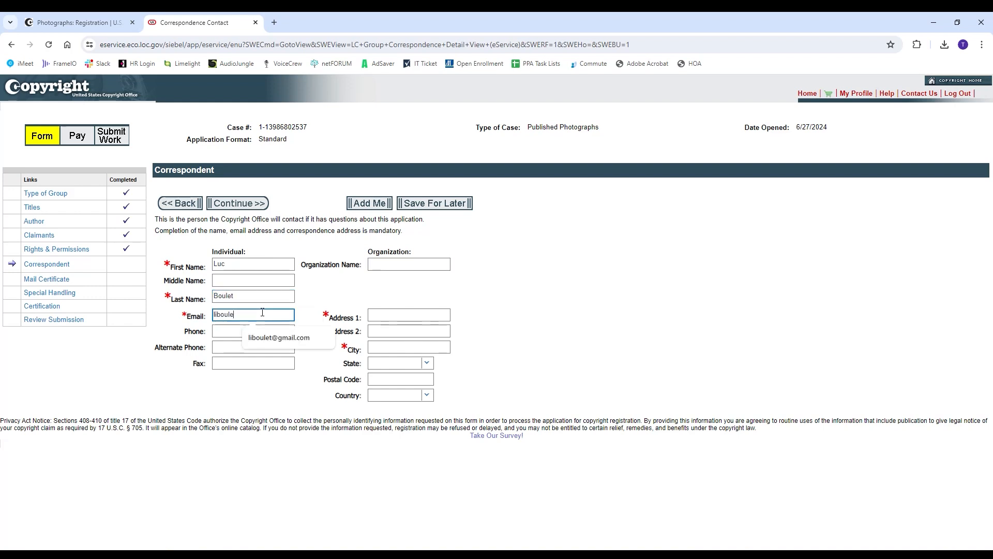
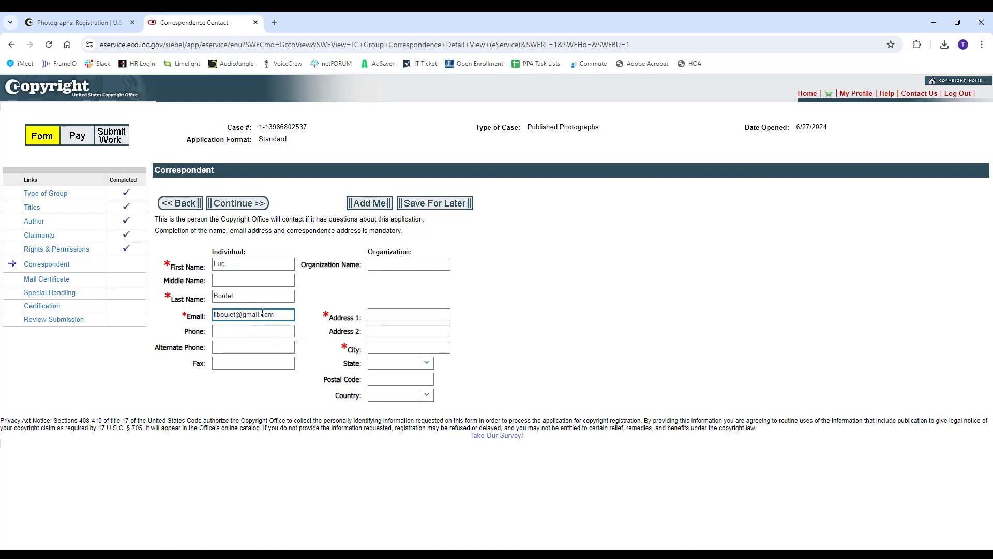
pyautogui.click(378, 310)
pyautogui.press('Tab')
pyautogui.write('Sharpsburg')
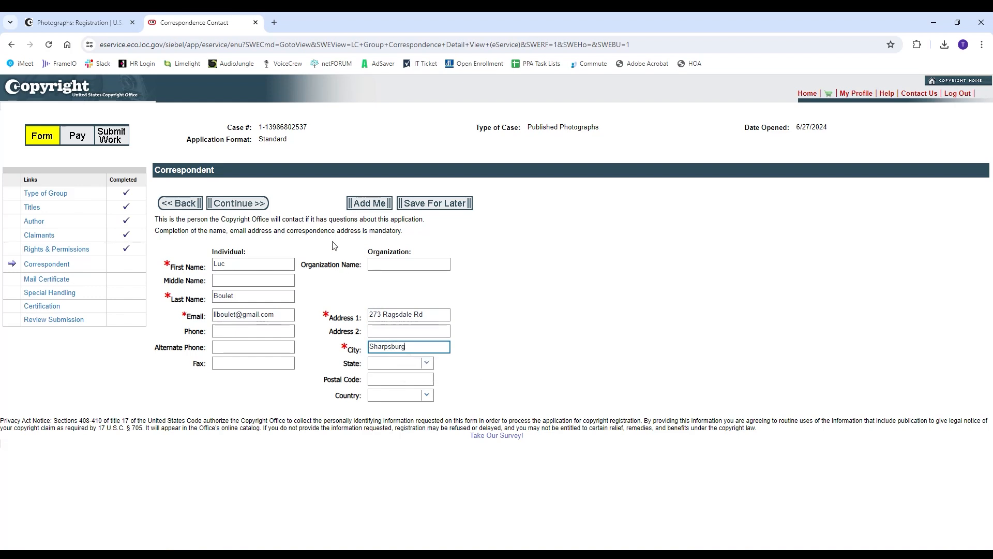
pyautogui.click(260, 211)
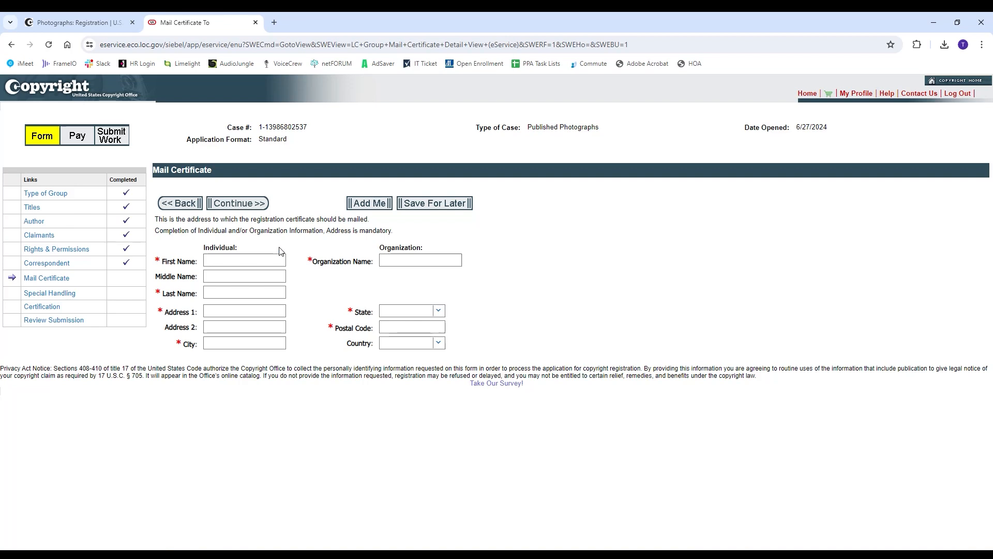
# Enter the recipient's first and last name and pick the suggested street address
pyautogui.click(234, 257)
pyautogui.write('Luc')
pyautogui.press('Tab')
pyautogui.press('Tab')
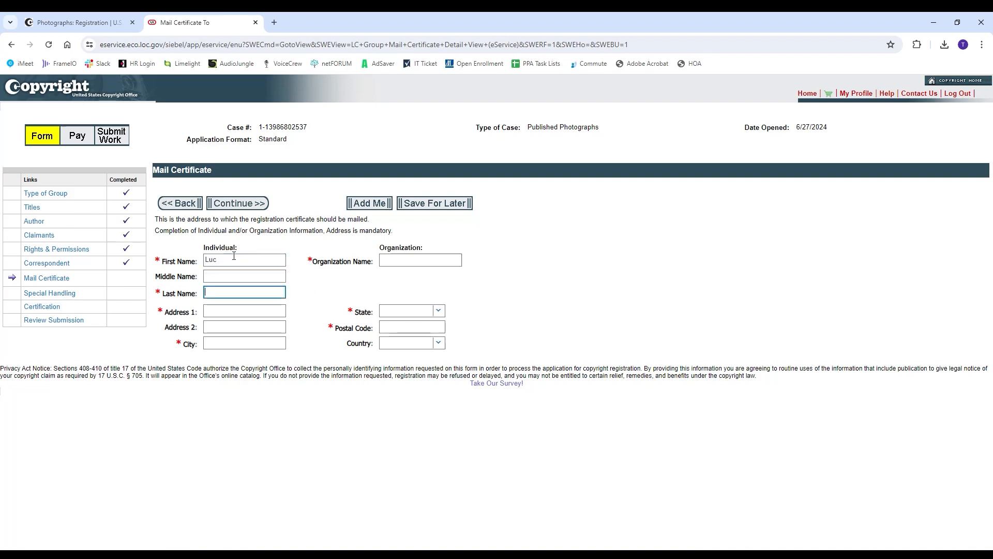
pyautogui.write('Boulet')
pyautogui.press('Tab')
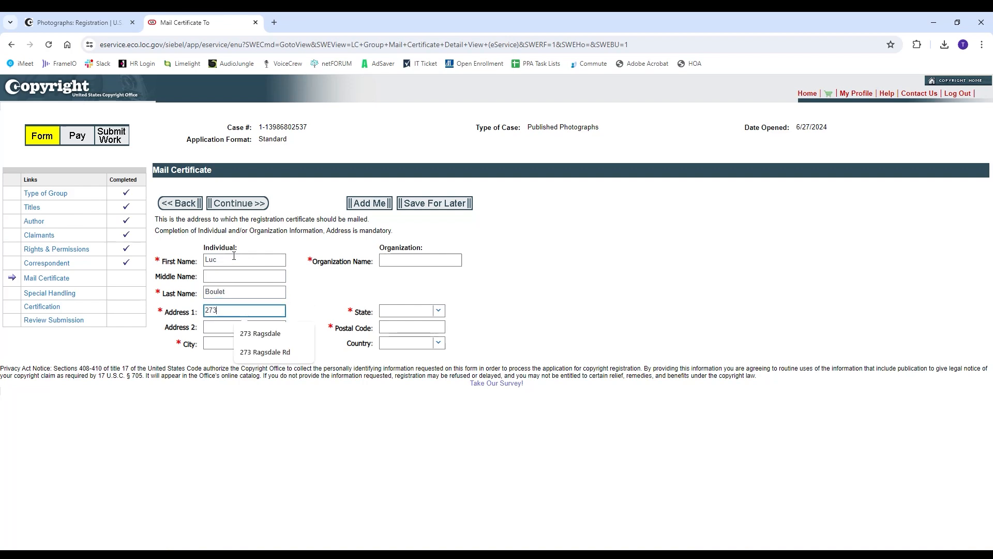
pyautogui.press('Down')
pyautogui.press('Return')
pyautogui.press('Tab')
pyautogui.press('Tab')
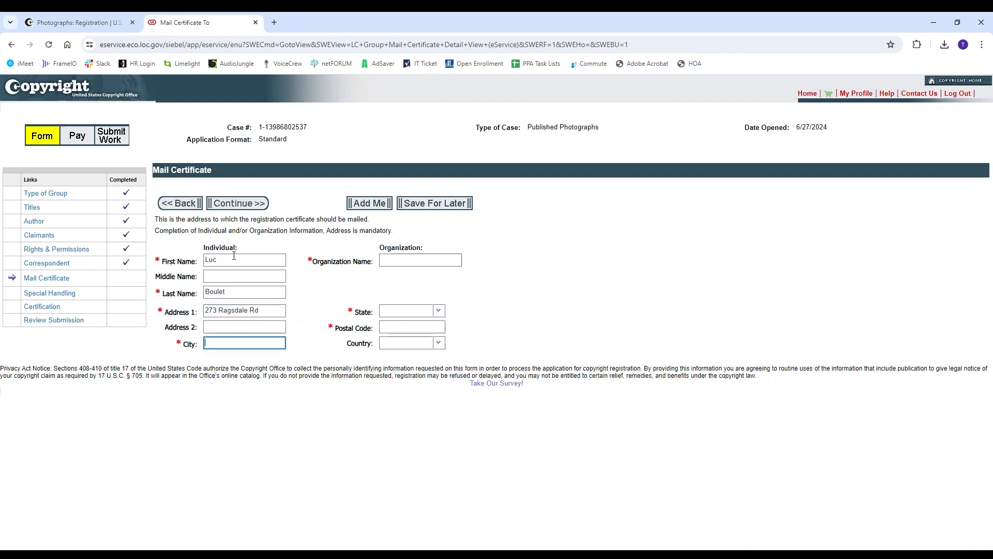
# Fill in the recipient's city, state GA and postal code
pyautogui.write('Sharpsburg')
pyautogui.press('Down')
pyautogui.press('Return')
pyautogui.press('Tab')
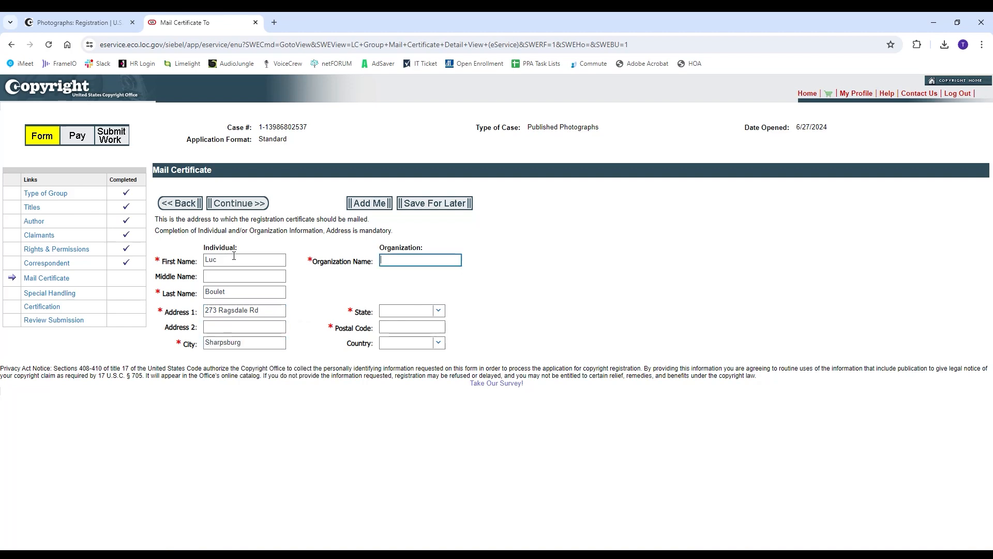
pyautogui.press('Tab')
pyautogui.write('G')
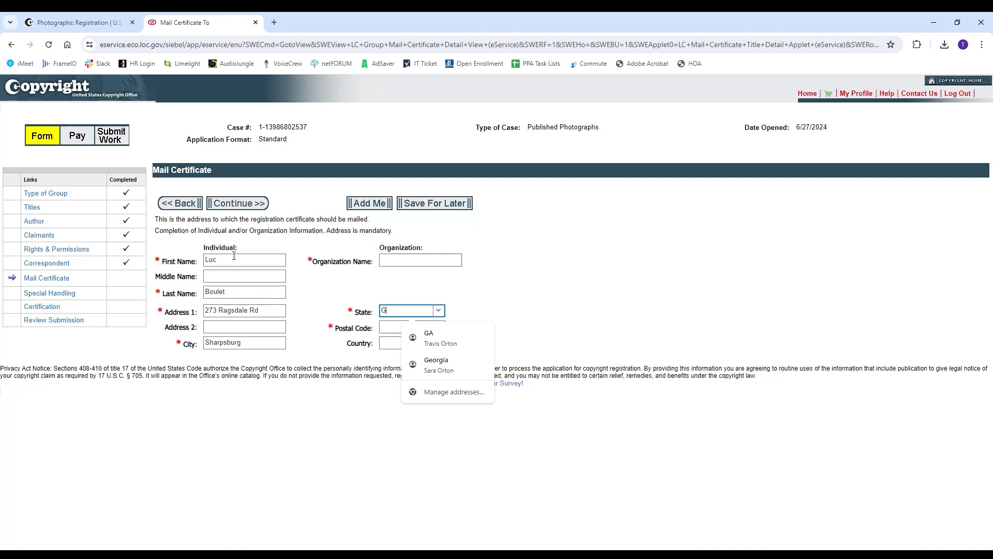
pyautogui.press('Tab')
pyautogui.write('30277')
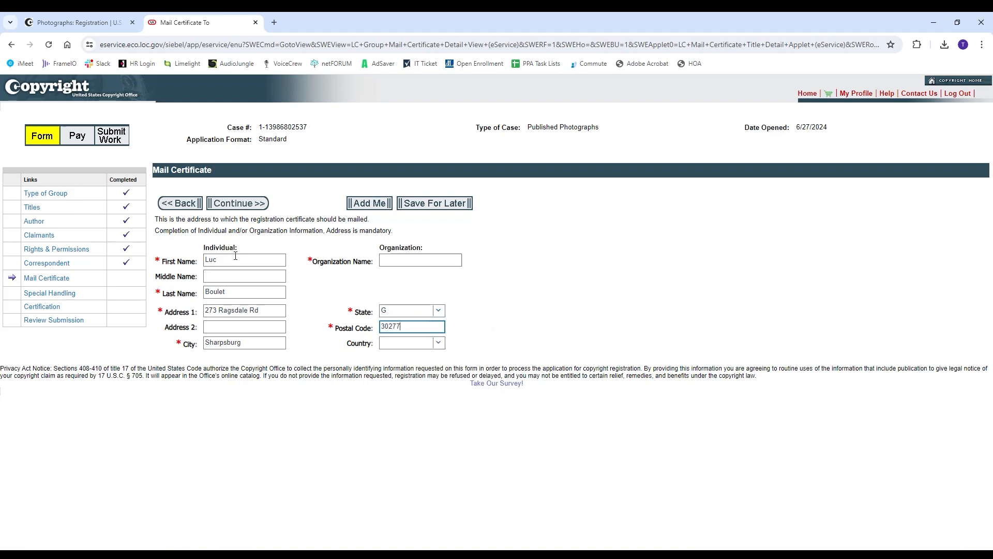
pyautogui.click(396, 311)
pyautogui.write('GA')
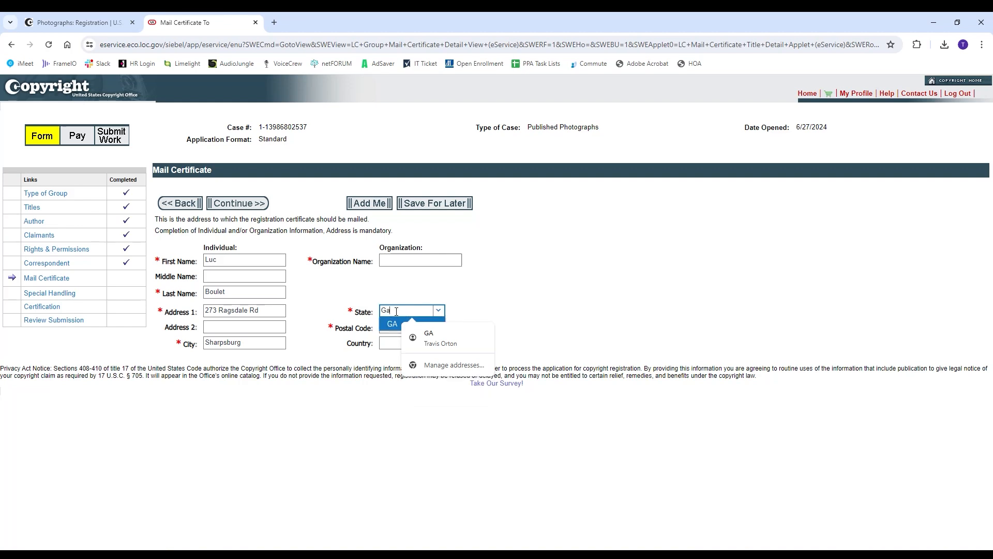
# Continue past Mail Certificate and Special Handling, dismissing Chrome's save-address offer
pyautogui.click(240, 208)
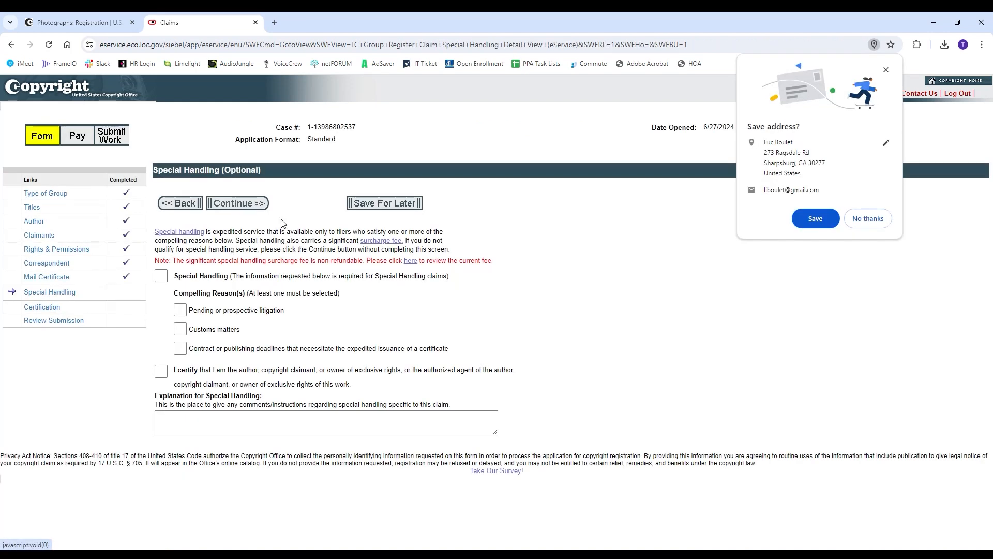
pyautogui.click(884, 71)
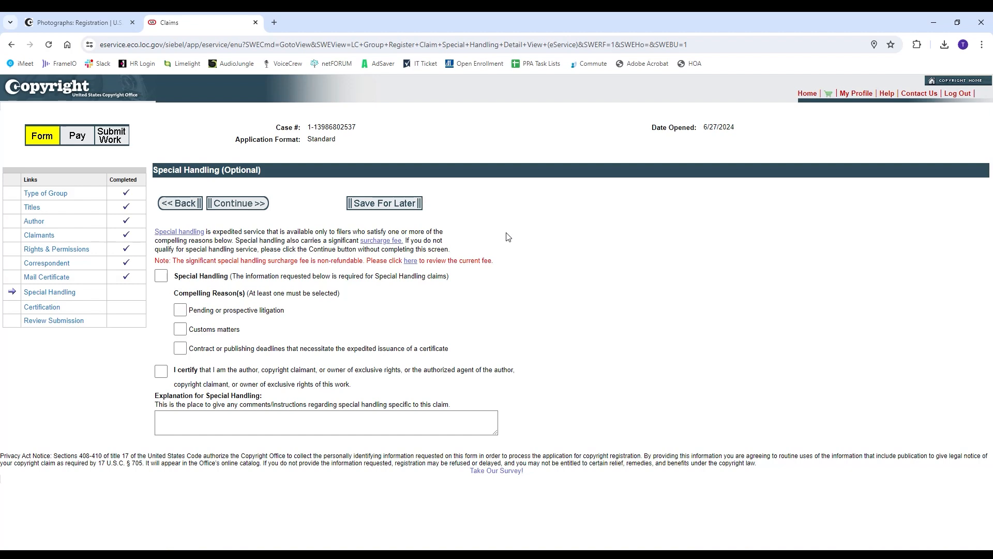
pyautogui.click(239, 203)
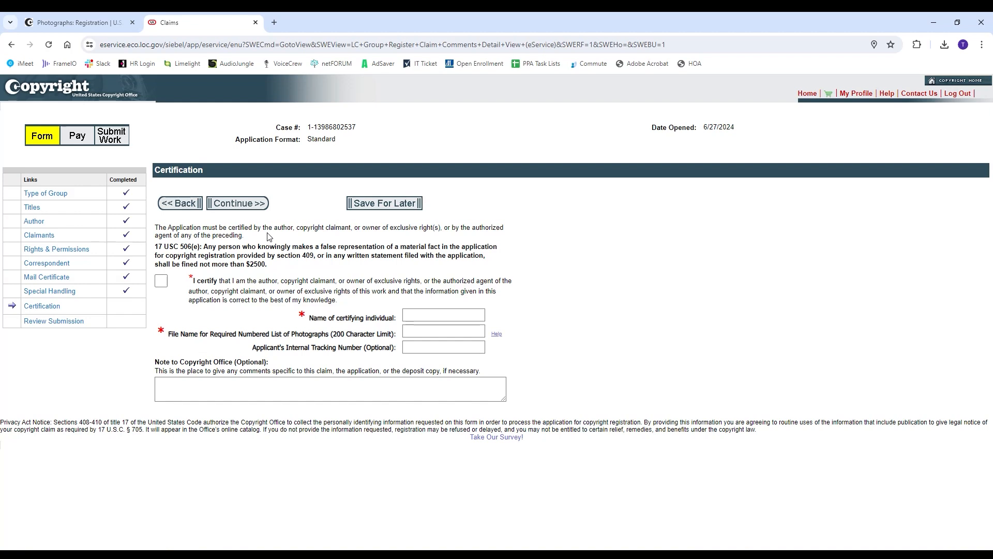
# Tick the certification box and enter the certifying individual's name
pyautogui.click(161, 281)
pyautogui.click(425, 314)
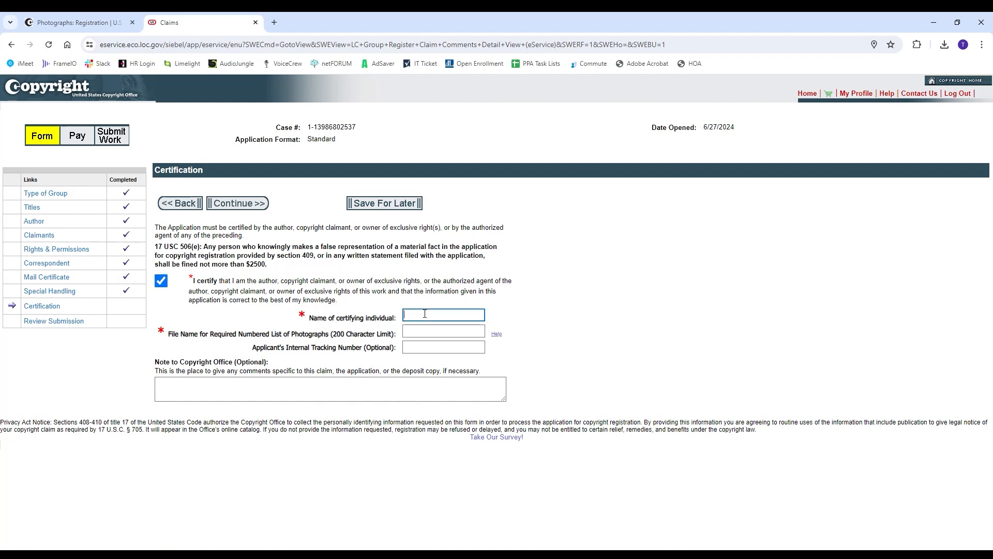
pyautogui.write('Luc Boulet')
# Set the file name to 'Guatemala 2023' plus the case number and continue to Review Submission
pyautogui.click(447, 328)
pyautogui.write('Guatemala 22')
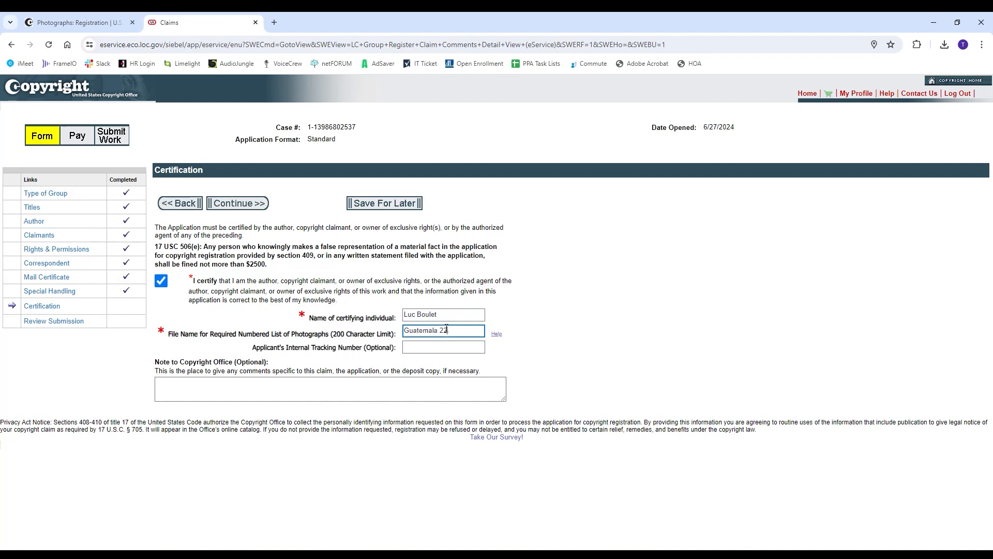
pyautogui.press('BackSpace')
pyautogui.press('BackSpace')
pyautogui.click(251, 213)
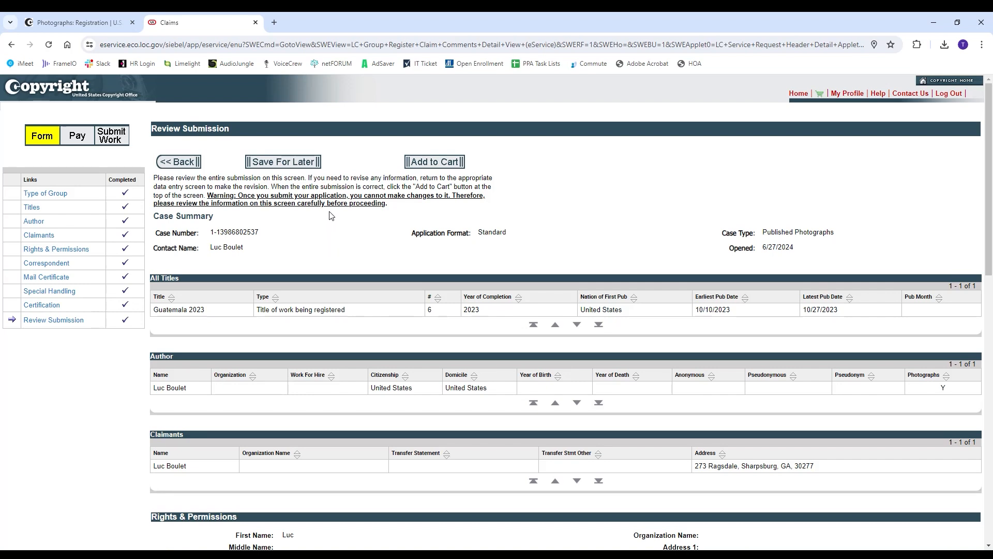
# Add the Guatemala 2023 claim to the cart at $55.00 and bring up the Excel title list
pyautogui.click(439, 165)
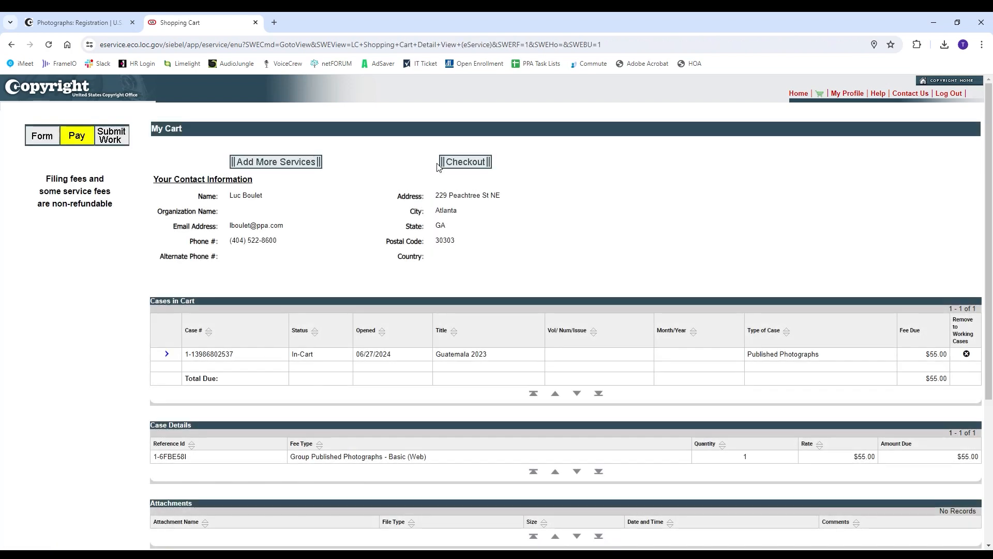
pyautogui.scroll(-1, 577, 240)
pyautogui.scroll(-3, 577, 241)
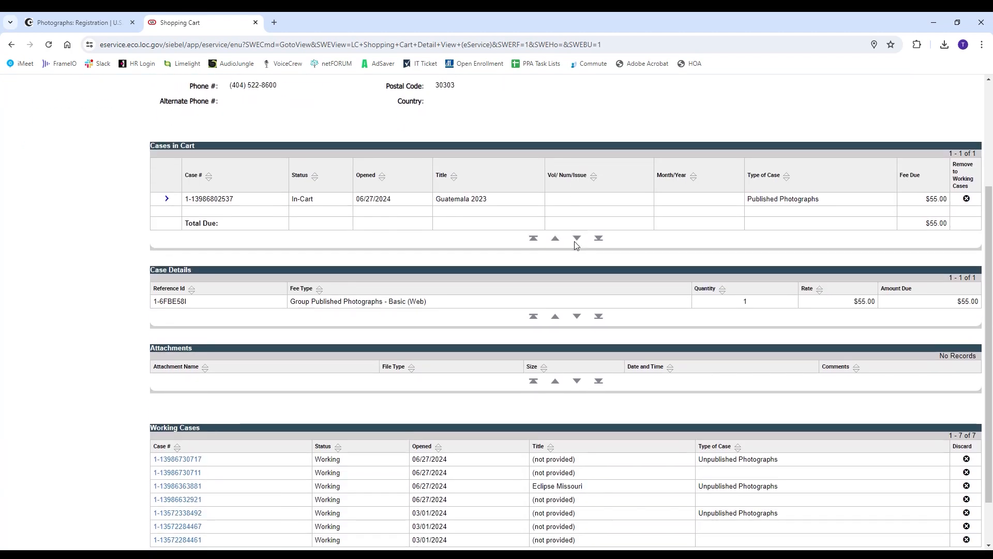
pyautogui.scroll(3, 577, 238)
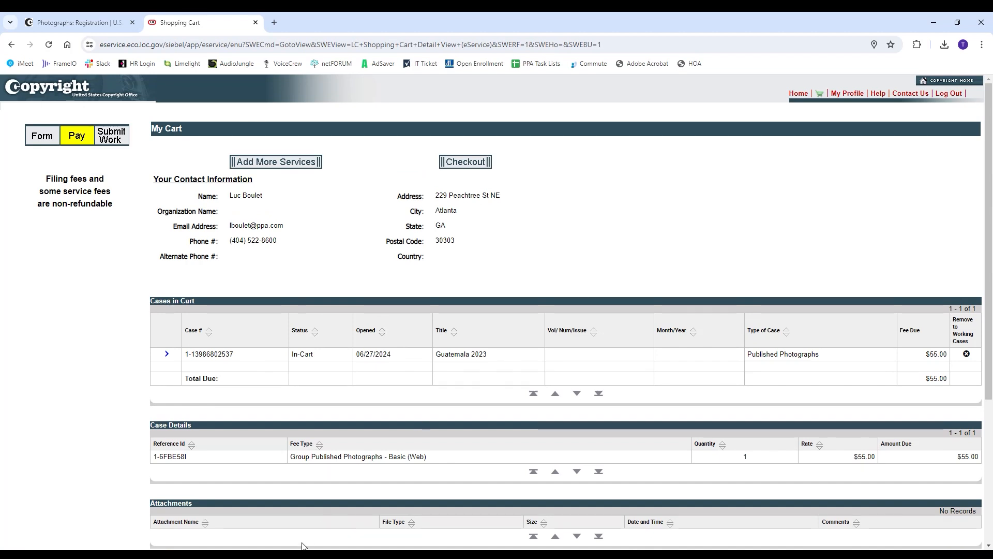
pyautogui.click(378, 556)
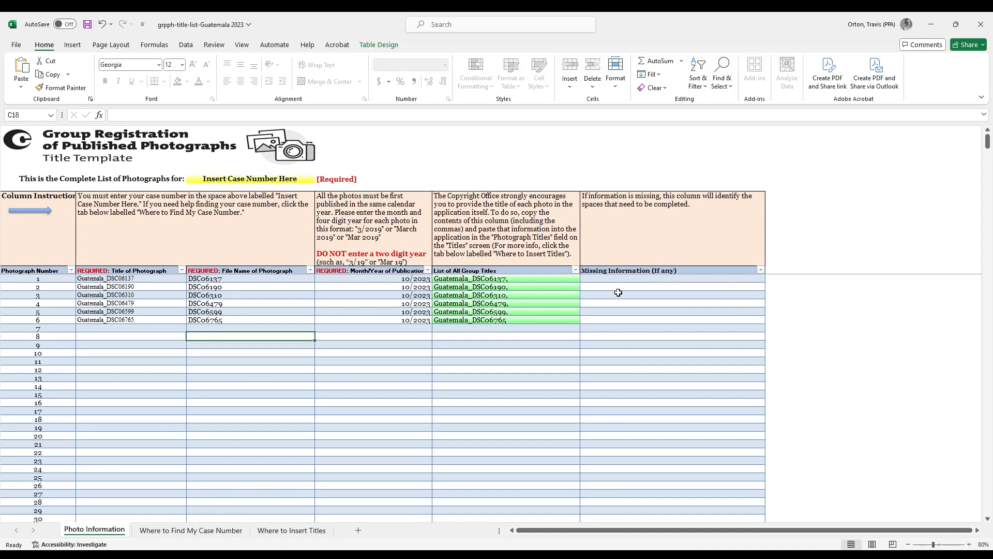
# Clear the placeholder in cell C7 and copy the case number from the eCO cart
pyautogui.click(268, 180)
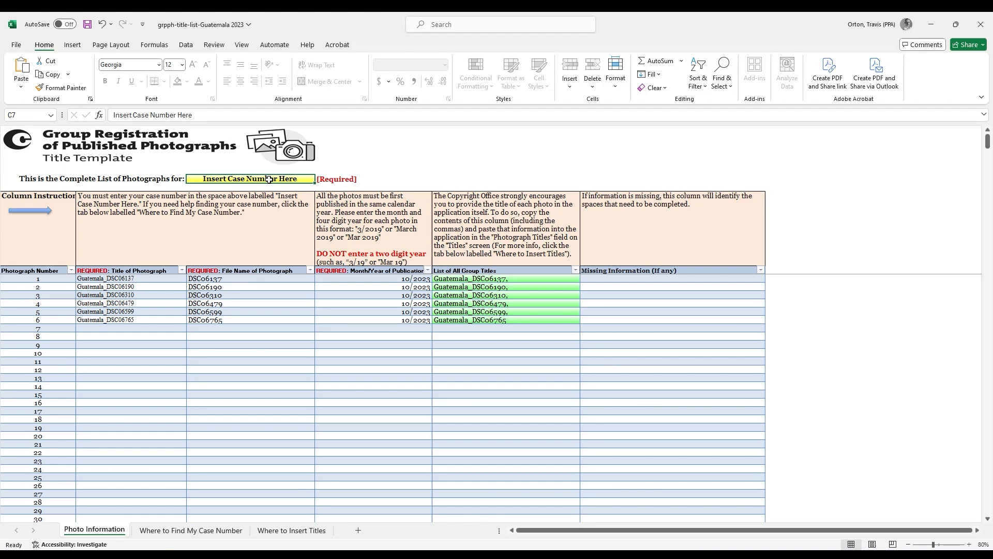
pyautogui.press('BackSpace')
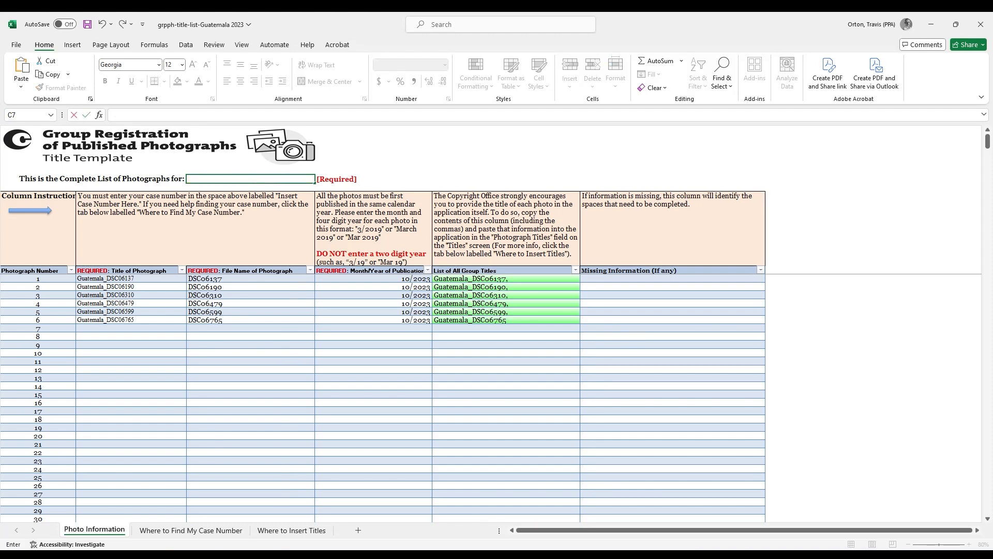
pyautogui.click(238, 555)
pyautogui.click(282, 523)
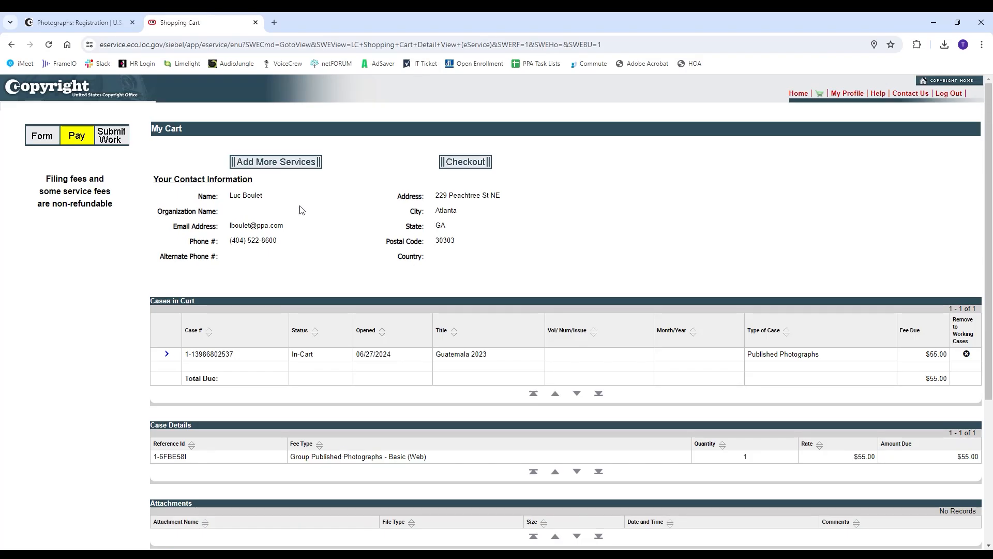
pyautogui.scroll(-2, 361, 254)
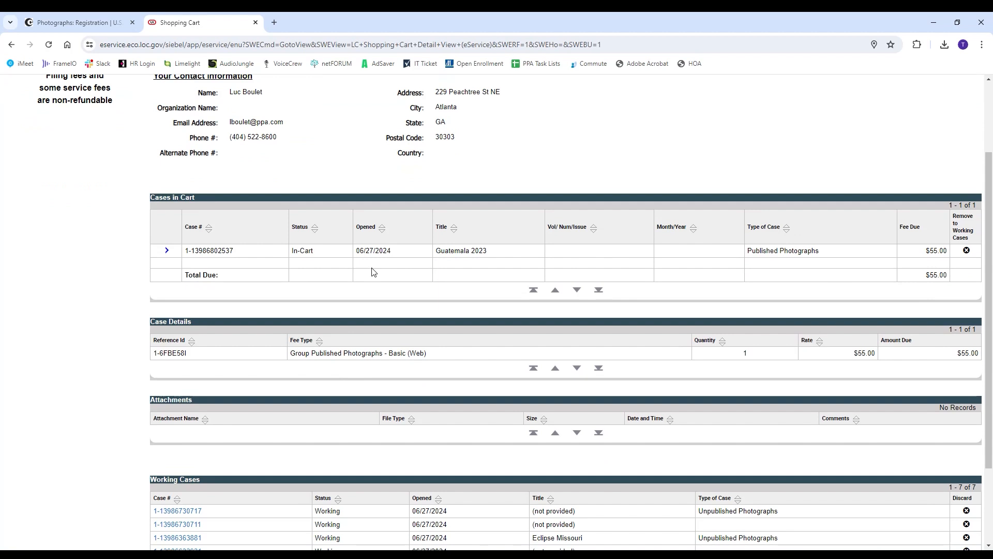
pyautogui.moveTo(234, 252); pyautogui.dragTo(186, 251)
pyautogui.rightClick(188, 251)
pyautogui.click(207, 259)
# Paste the case number into C7 and copy it again from the cell
pyautogui.hotkey('alt', 'Tab')
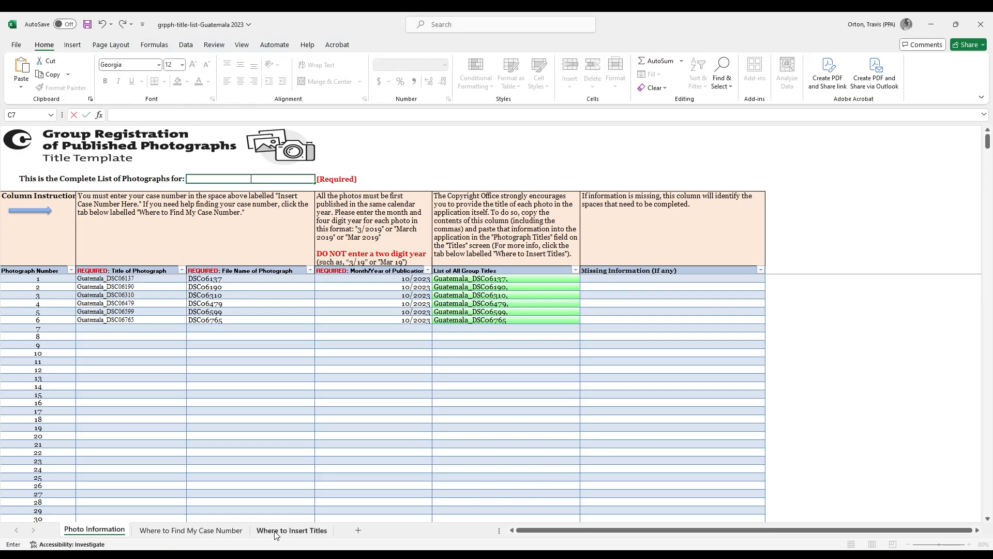
pyautogui.rightClick(243, 179)
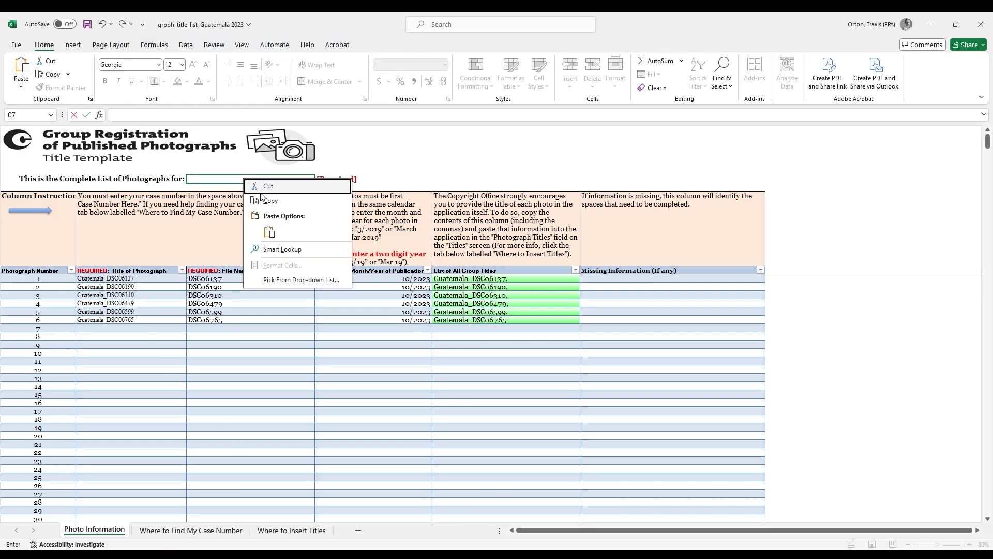
pyautogui.click(272, 229)
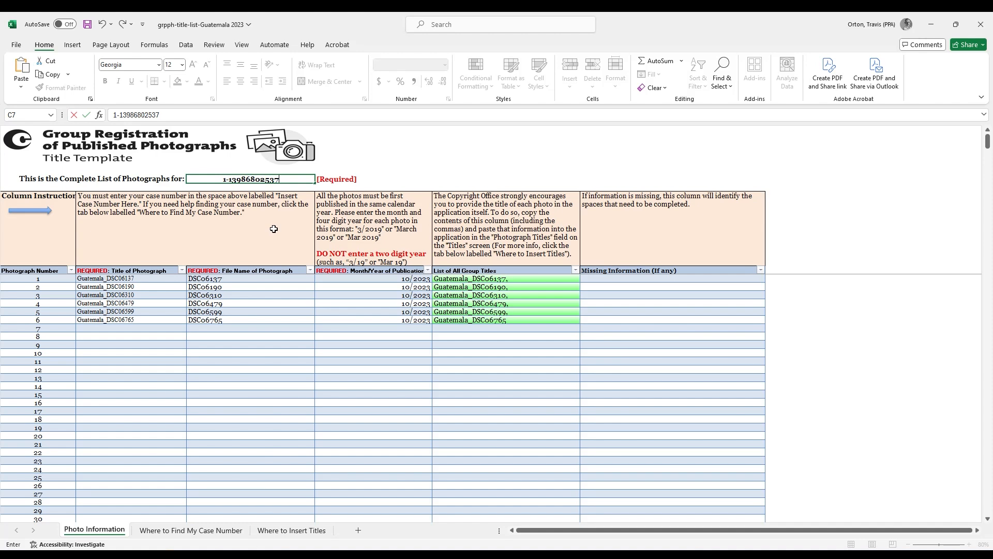
pyautogui.moveTo(280, 179); pyautogui.dragTo(223, 180)
pyautogui.rightClick(231, 180)
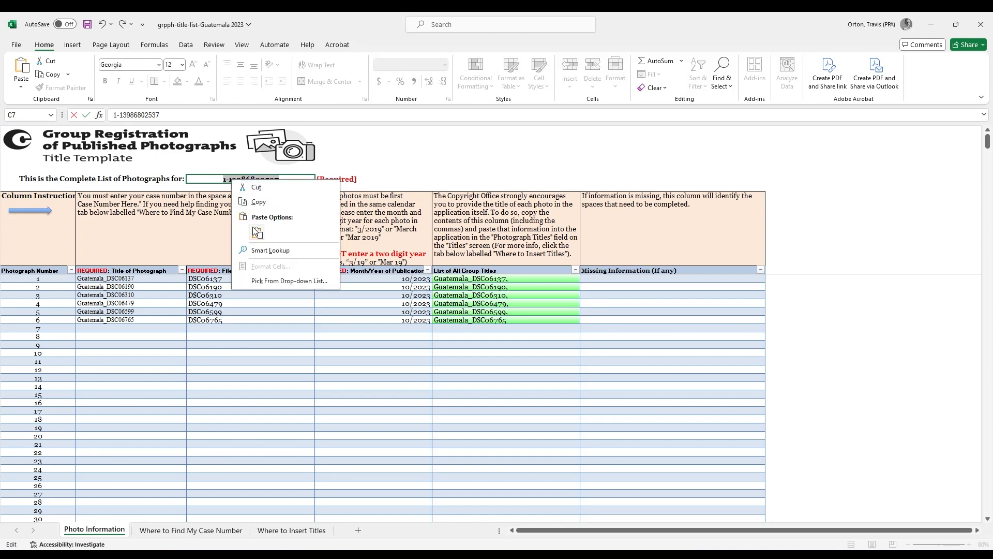
pyautogui.click(261, 204)
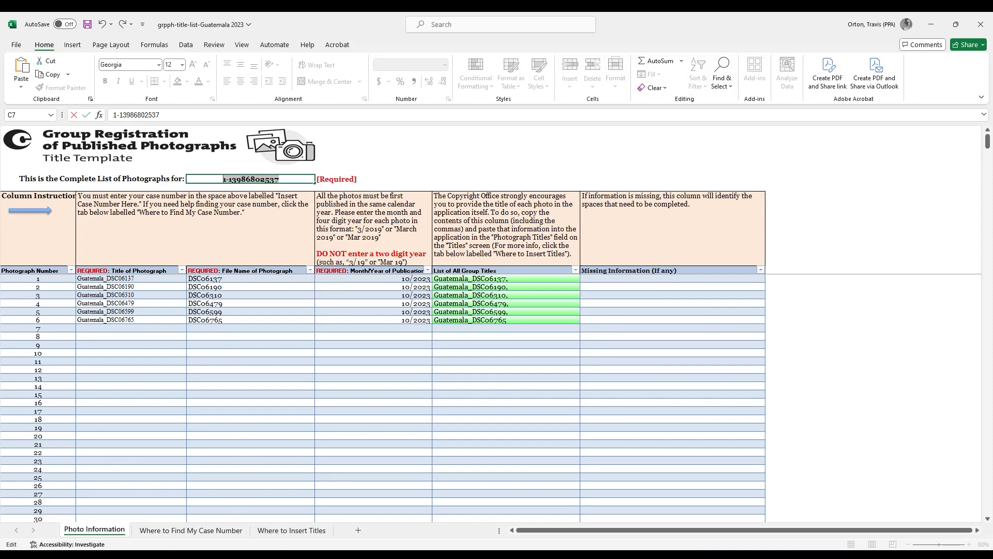
pyautogui.hotkey('alt', 'Tab')
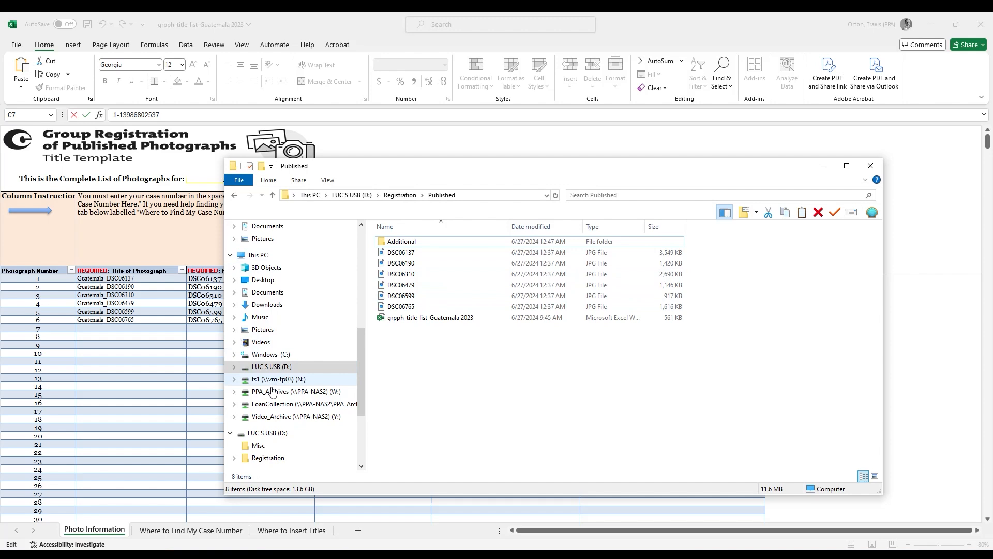
# Append the case number to the Guatemala 2023 zip's name in USB > Registration, then close Explorer
pyautogui.click(280, 365)
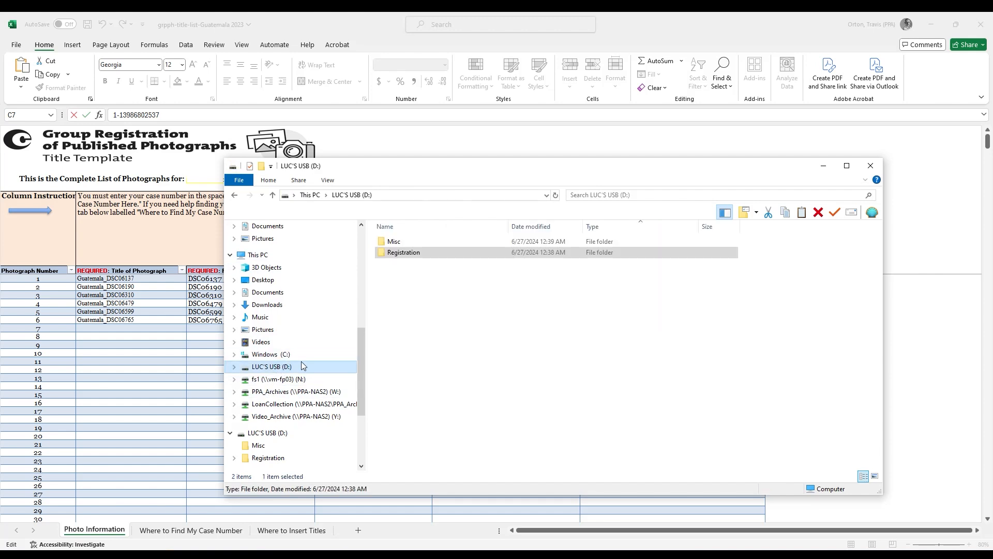
pyautogui.doubleClick(404, 253)
pyautogui.click(437, 274)
pyautogui.click(436, 275)
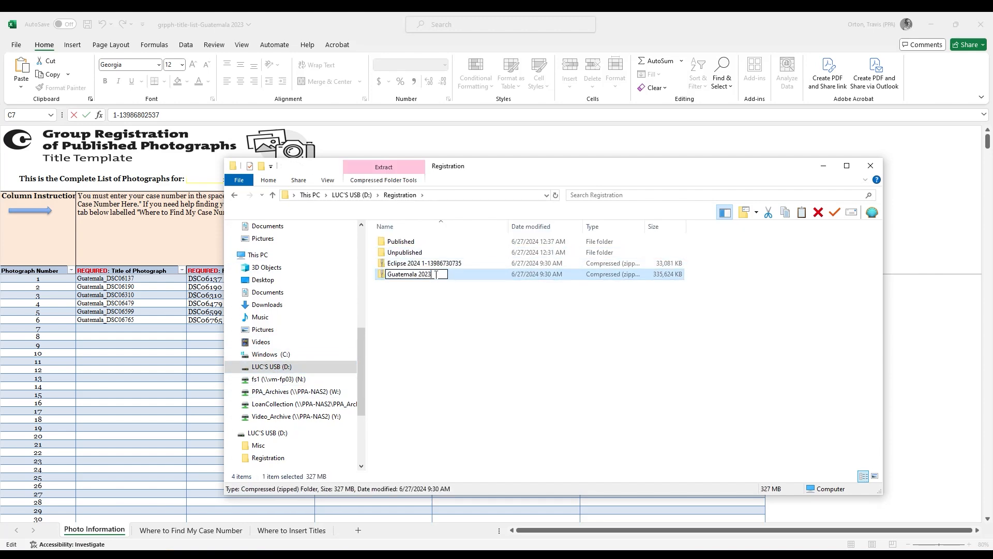
pyautogui.rightClick(436, 275)
pyautogui.click(477, 317)
pyautogui.click(489, 299)
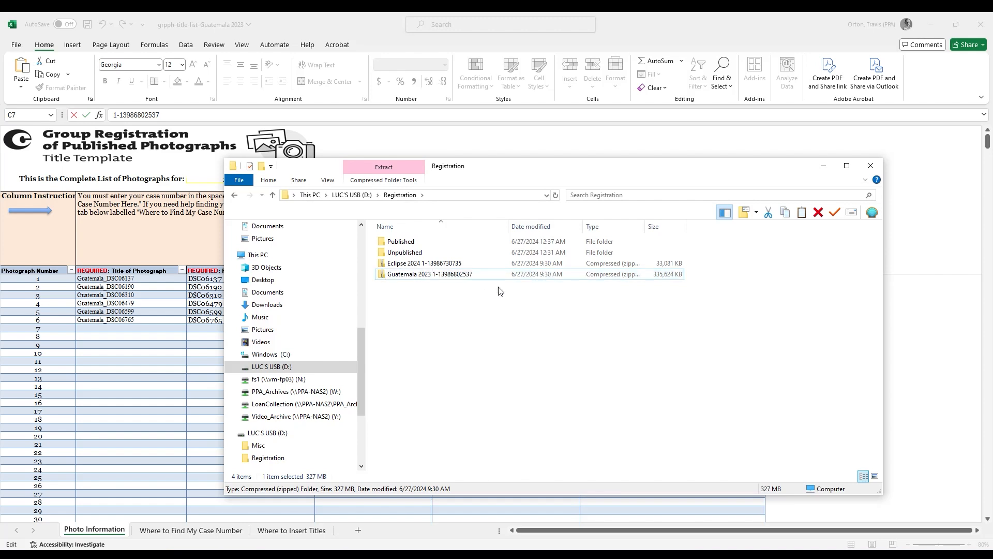
pyautogui.click(483, 141)
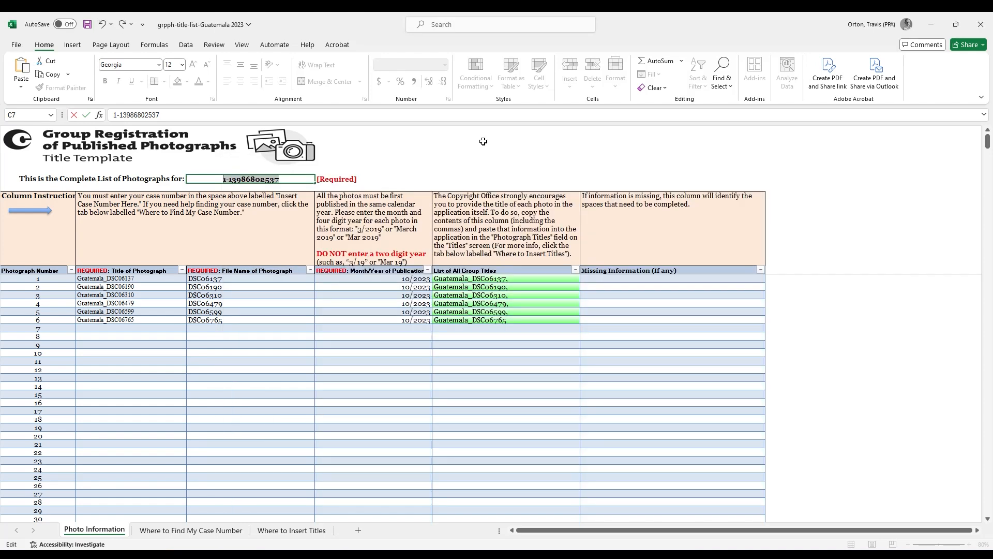
# Check out the $55.00 cart via Pay - Credit Card / ACH and choose debit or credit card on Pay.gov
pyautogui.moveTo(238, 554)
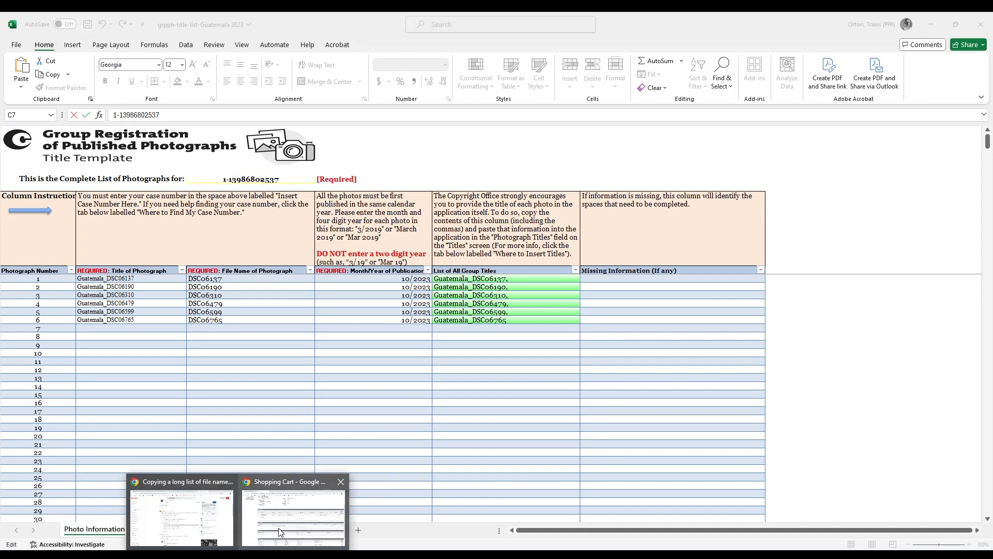
pyautogui.click(295, 525)
pyautogui.scroll(2, 486, 319)
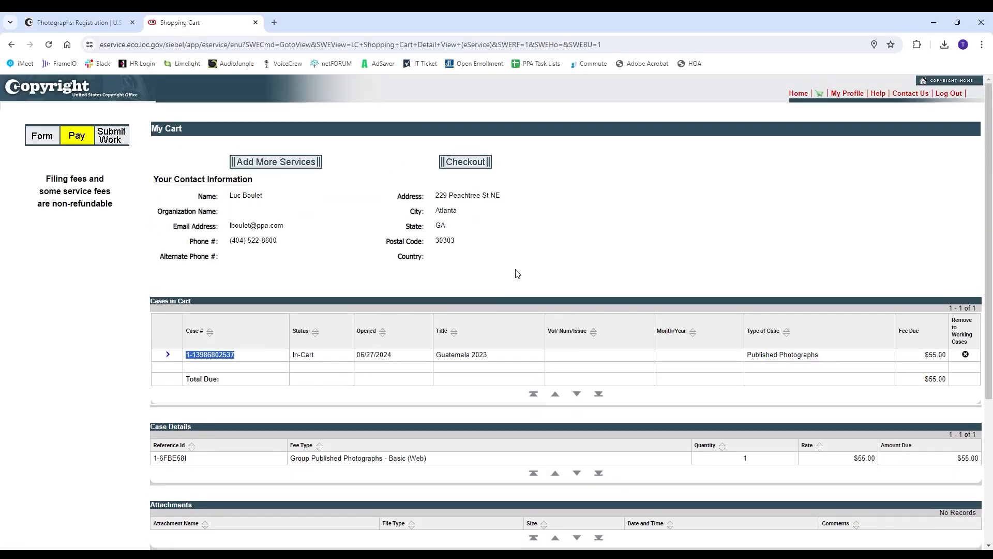
pyautogui.click(473, 167)
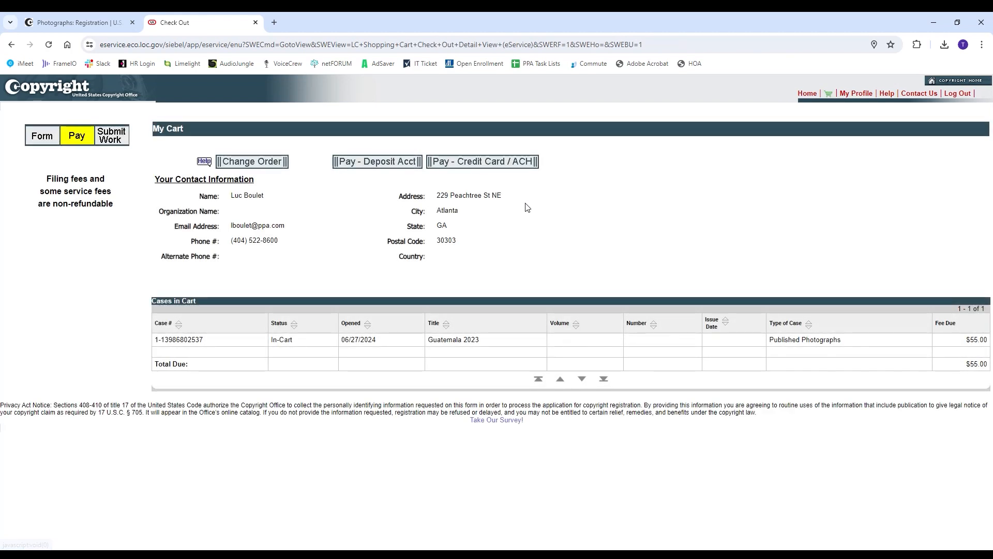
pyautogui.click(492, 162)
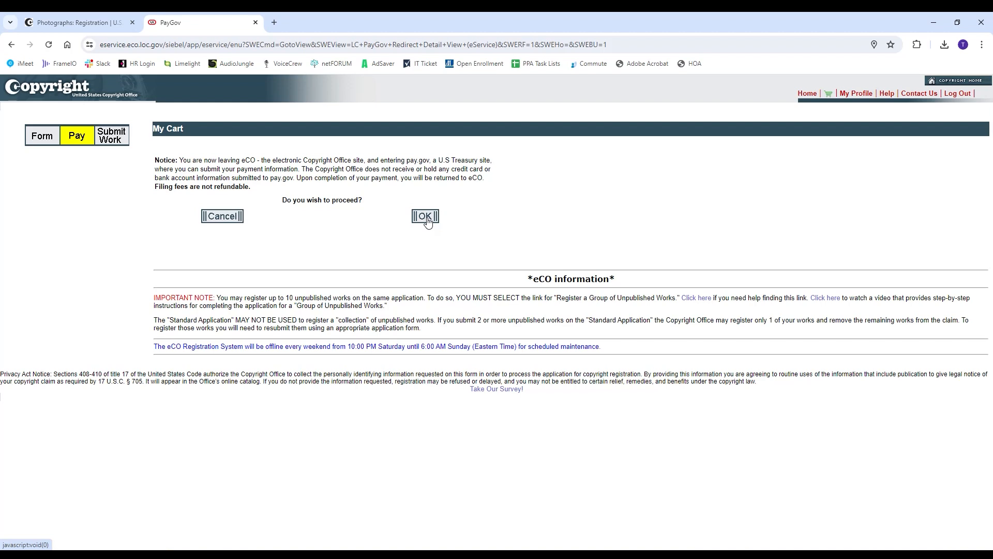
pyautogui.click(427, 217)
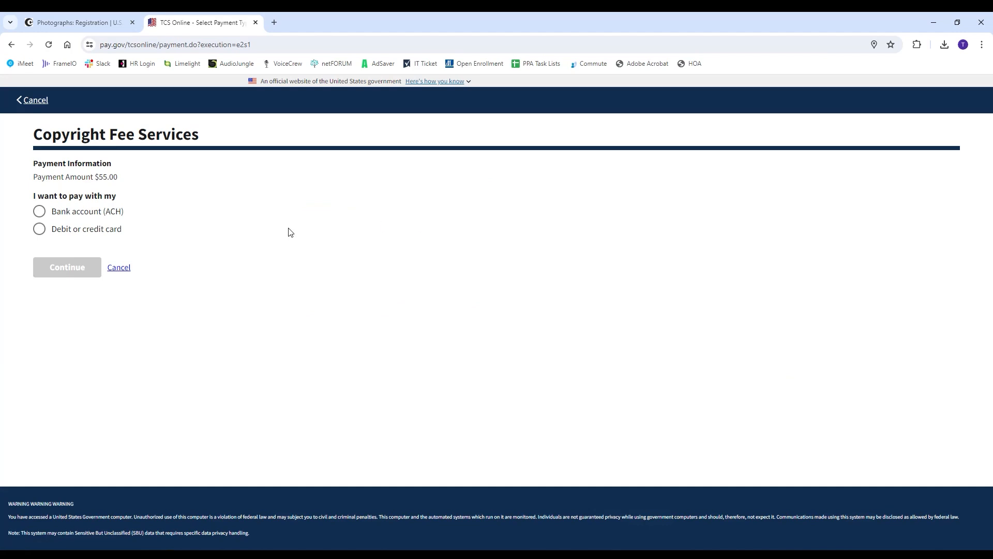
pyautogui.click(39, 228)
# Enter the cardholder's name, billing address and city on the Pay.gov form
pyautogui.click(69, 268)
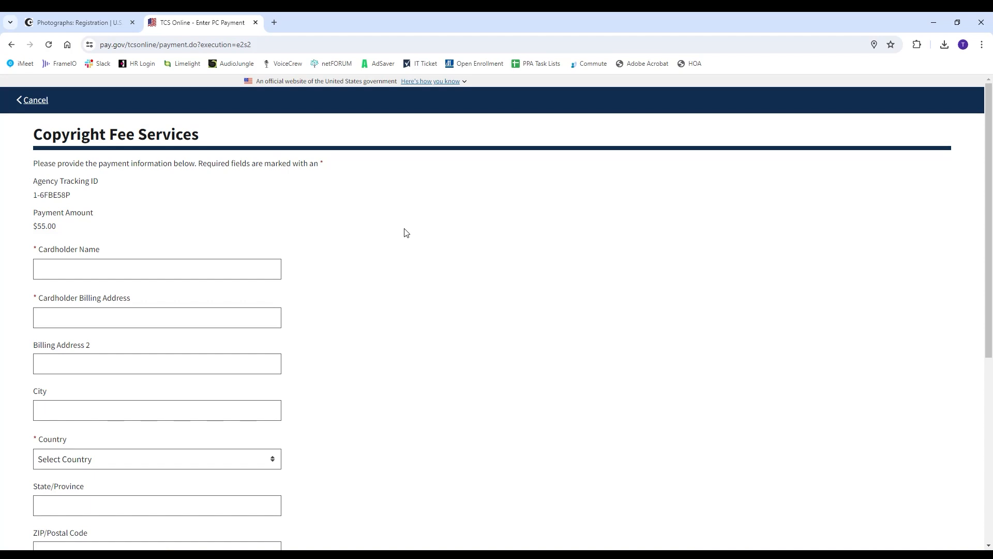
pyautogui.click(274, 264)
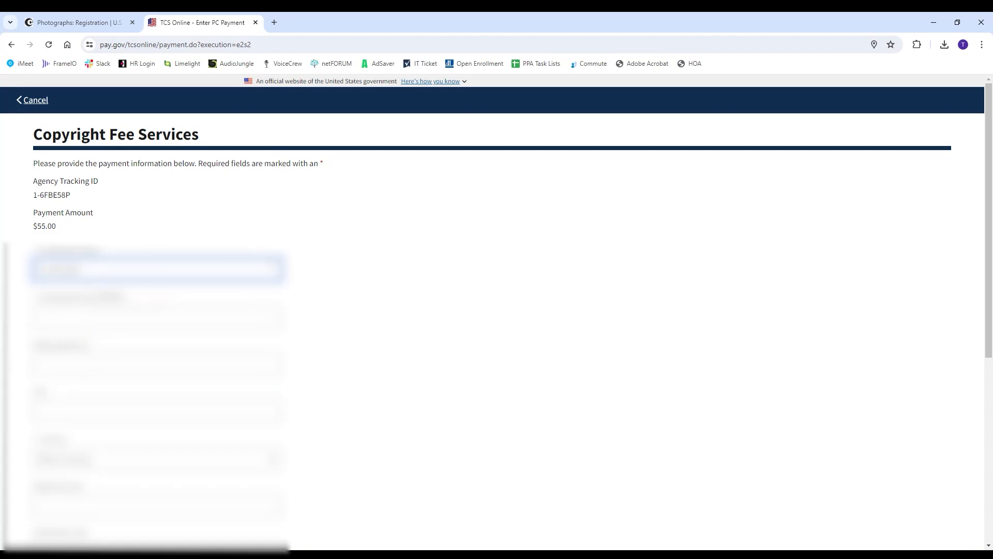
pyautogui.press('Tab')
pyautogui.write('22')
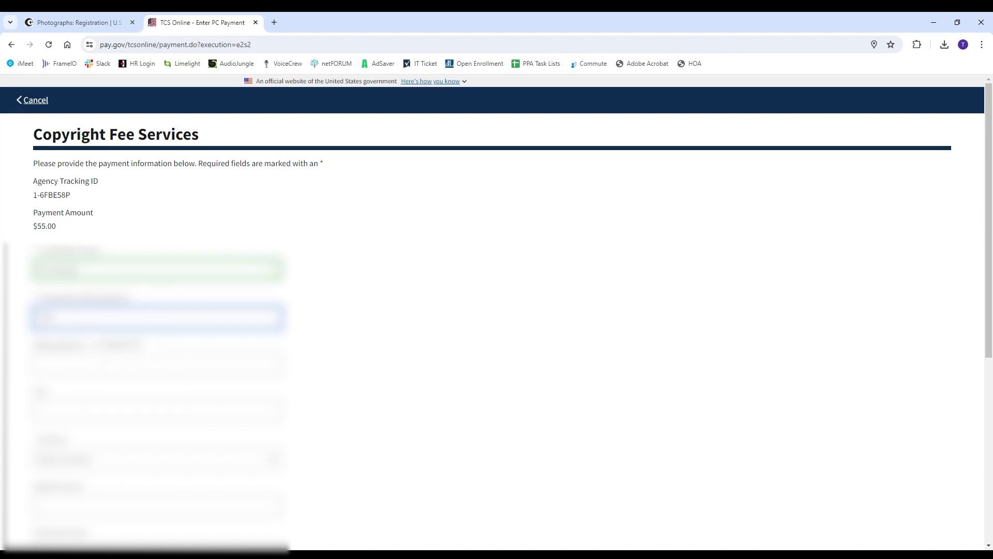
pyautogui.write('[illegible]')
pyautogui.press('Tab')
pyautogui.press('Tab')
pyautogui.write('[illegible]')
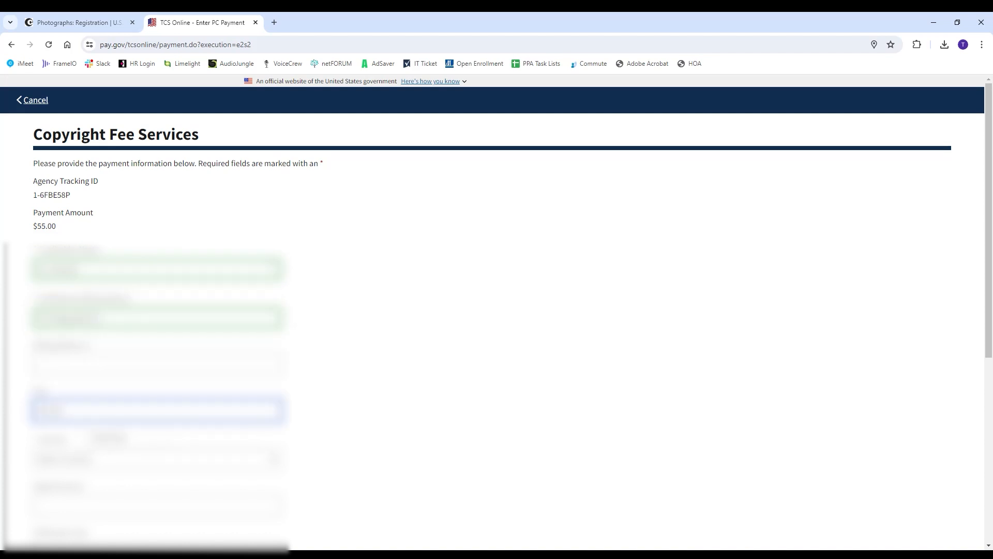
pyautogui.press('Tab')
pyautogui.write('[illegible][illegible]')
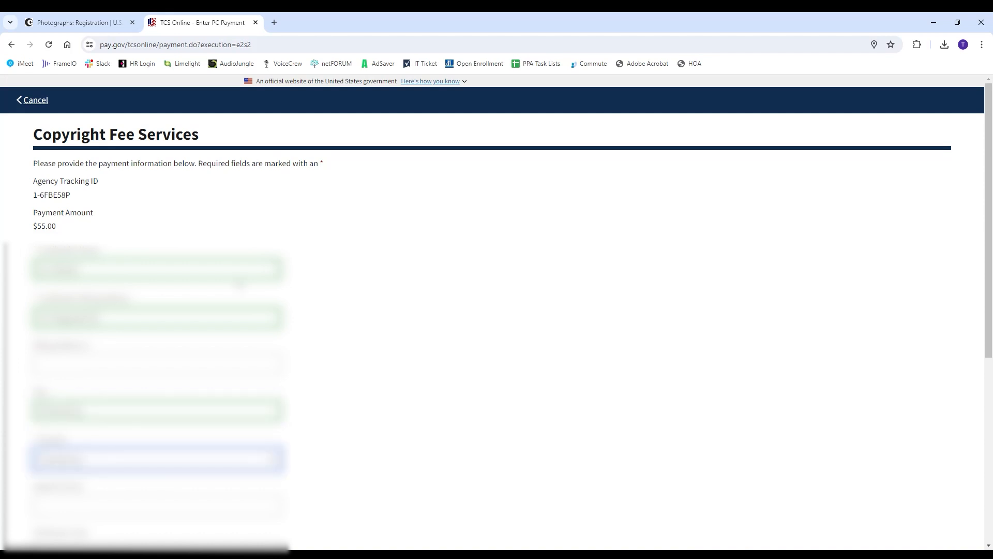
# Set the billing country to United States and the state to Georgia
pyautogui.click(270, 460)
pyautogui.write('un')
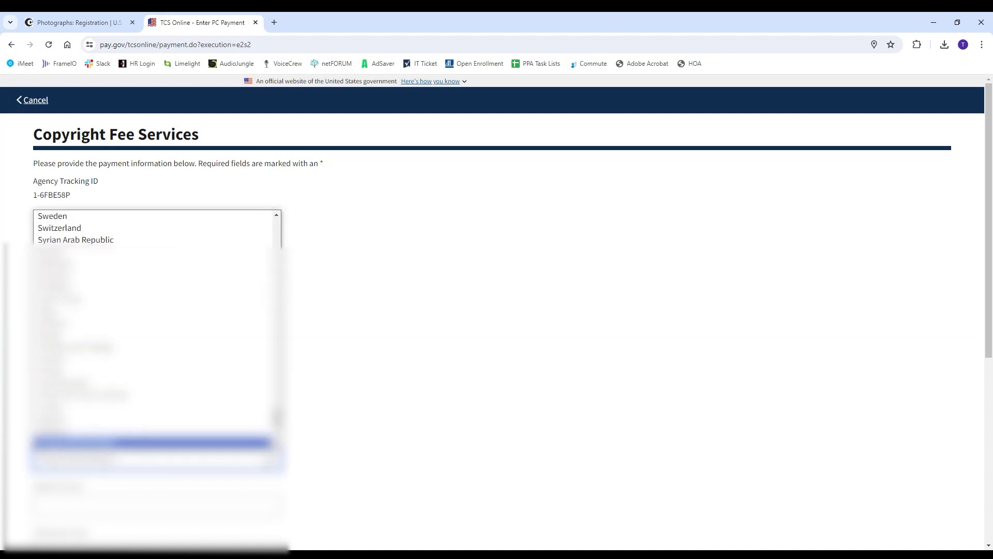
pyautogui.write('ited s')
pyautogui.press('Return')
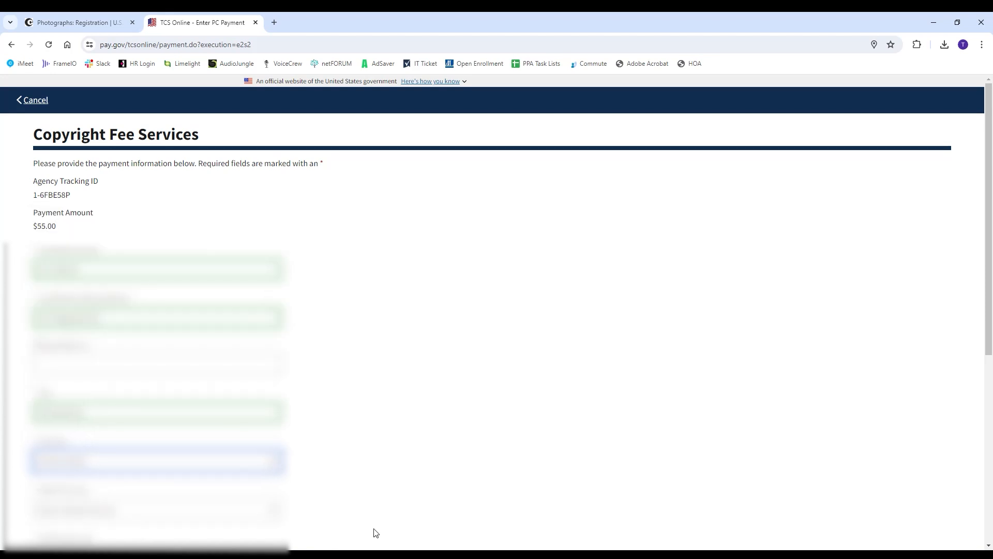
pyautogui.scroll(-4, 259, 378)
pyautogui.click(240, 309)
pyautogui.write('g')
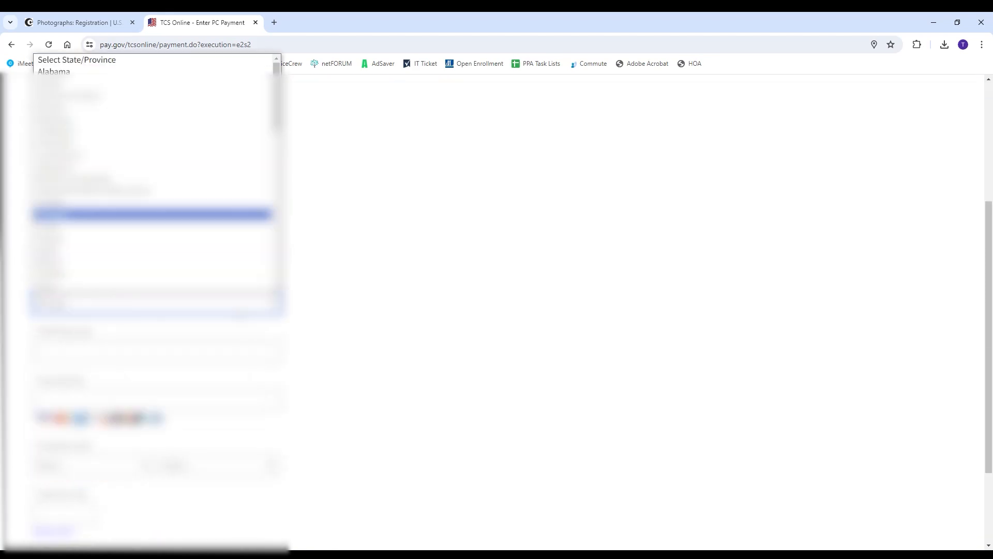
pyautogui.press('Return')
pyautogui.press('Tab')
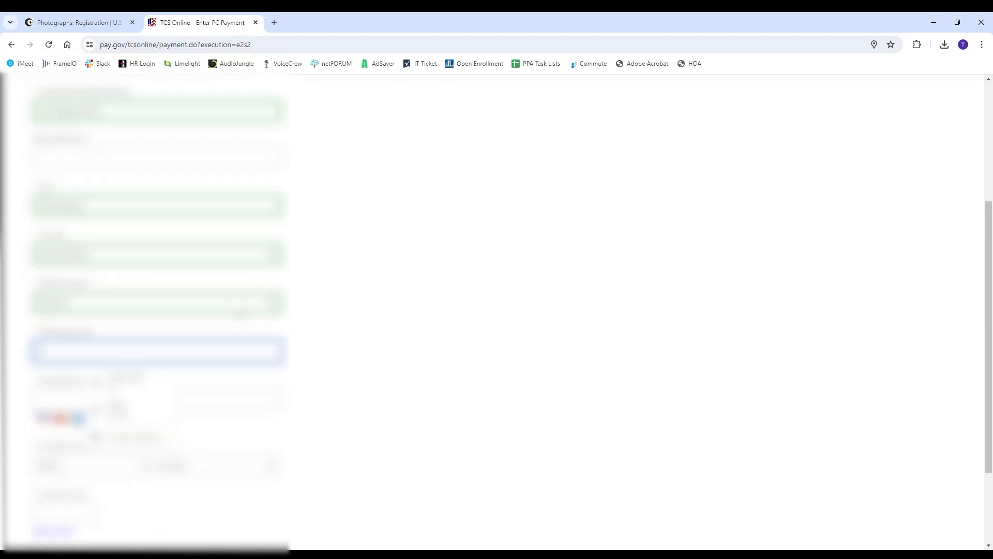
pyautogui.press('Tab')
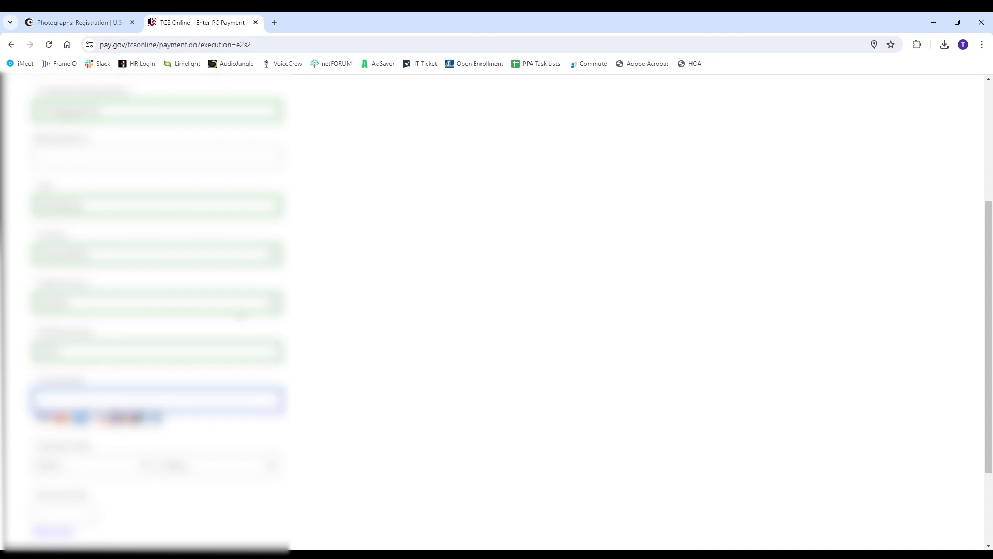
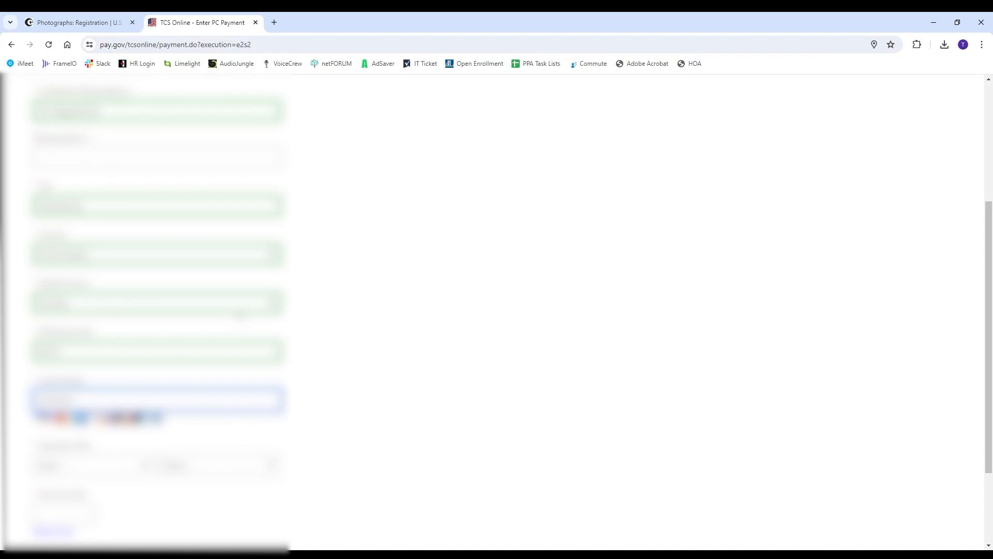
# Enter the card number and choose the card's expiration month and year
pyautogui.click(105, 466)
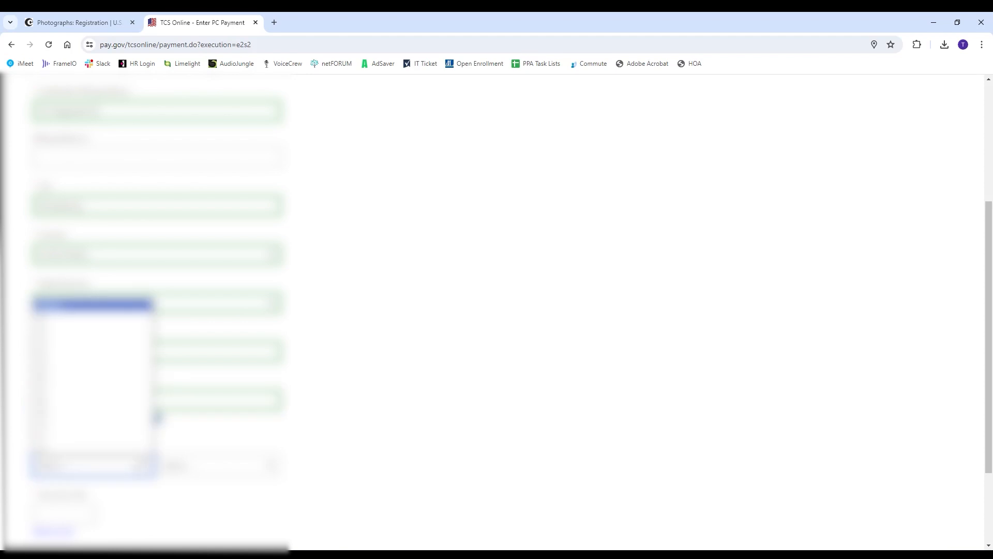
pyautogui.click(104, 448)
pyautogui.click(202, 468)
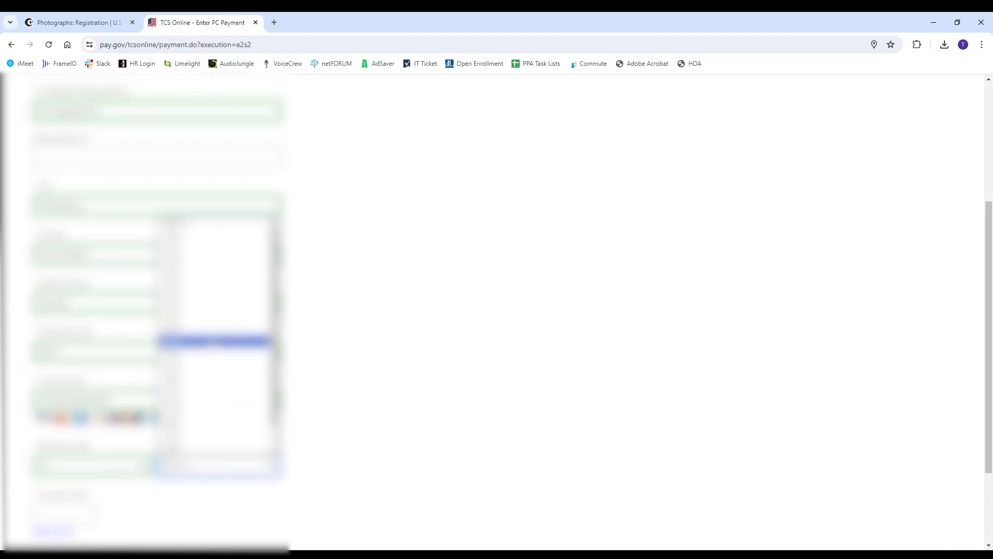
pyautogui.click(217, 271)
pyautogui.click(213, 469)
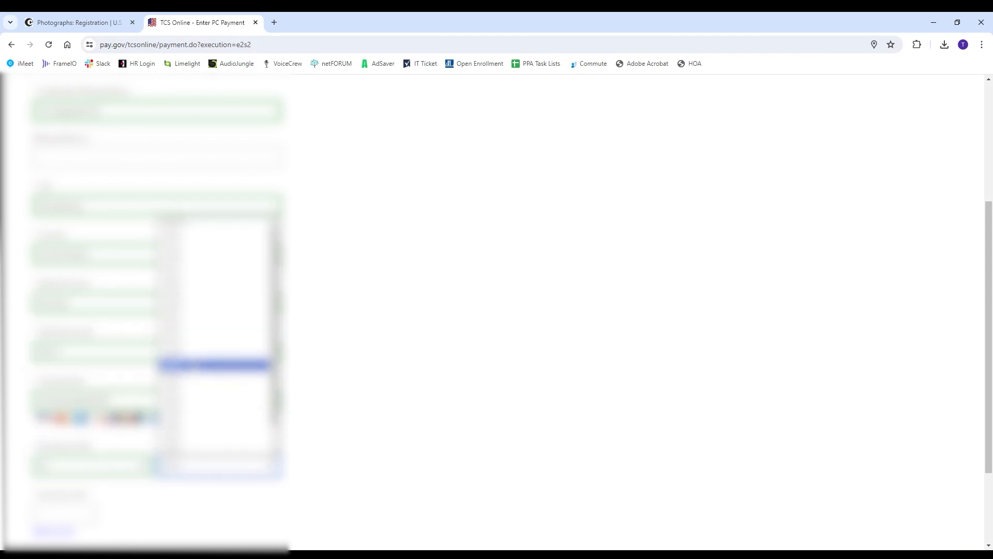
pyautogui.click(201, 282)
pyautogui.click(88, 512)
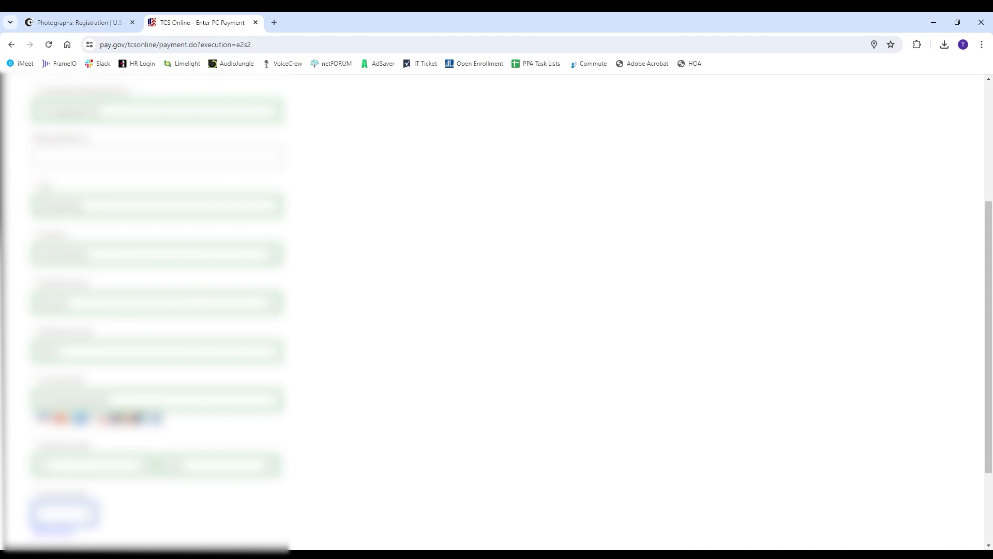
# Review the payment, dismiss the save-card offer, authorize the charge and submit the $55.00 payment
pyautogui.scroll(-3, 111, 524)
pyautogui.click(67, 444)
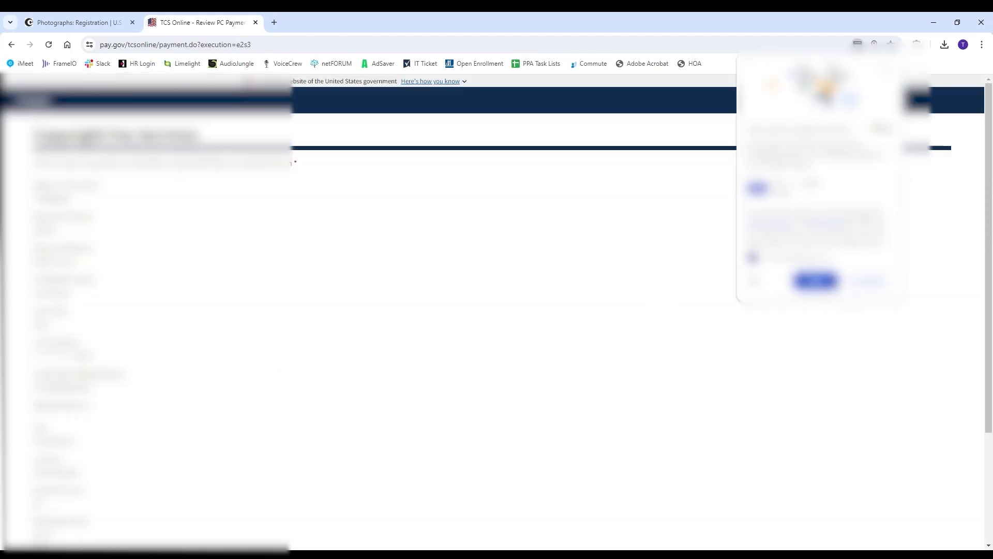
pyautogui.click(888, 72)
pyautogui.scroll(-3, 441, 352)
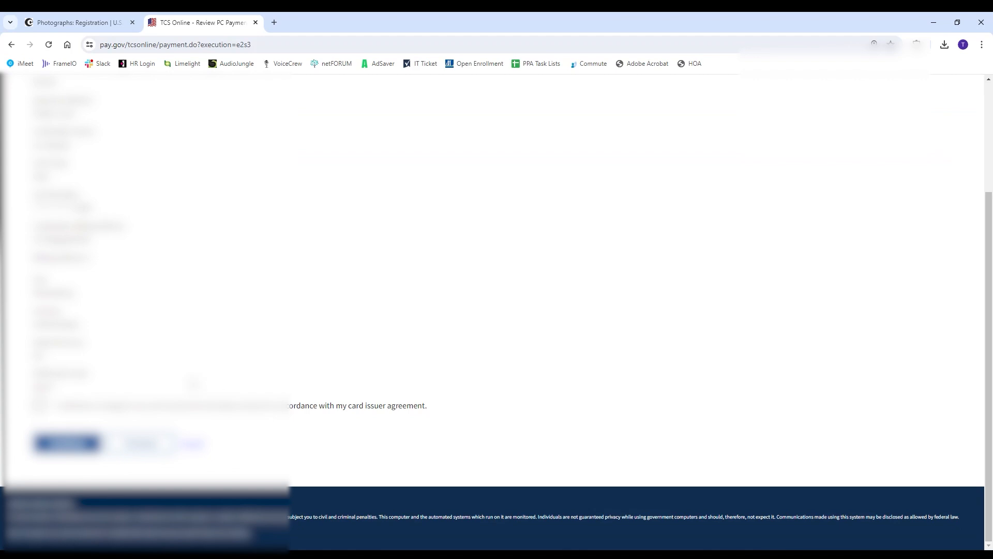
pyautogui.click(39, 405)
pyautogui.click(65, 443)
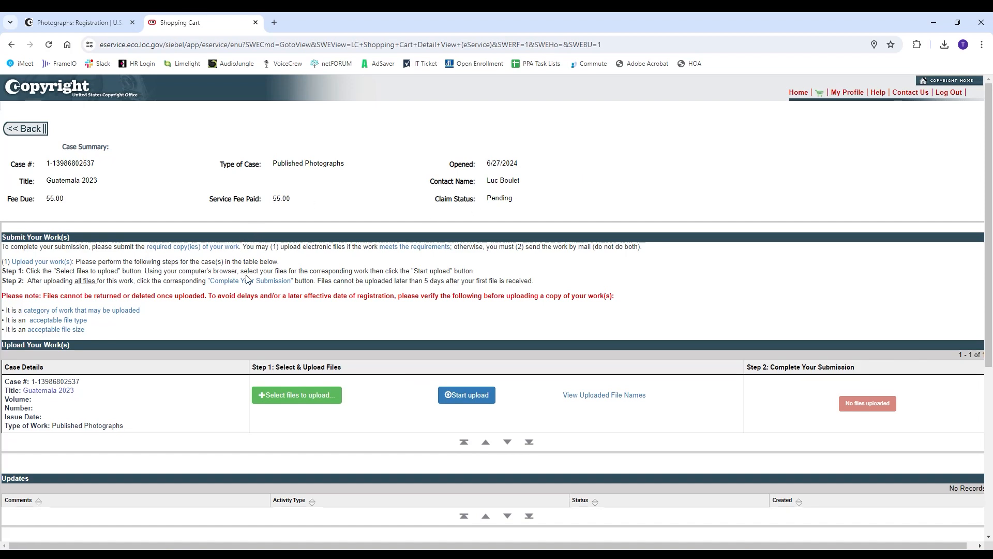
# Select and upload the Guatemala 2023 zip, then complete the claim submission
pyautogui.scroll(-2, 383, 385)
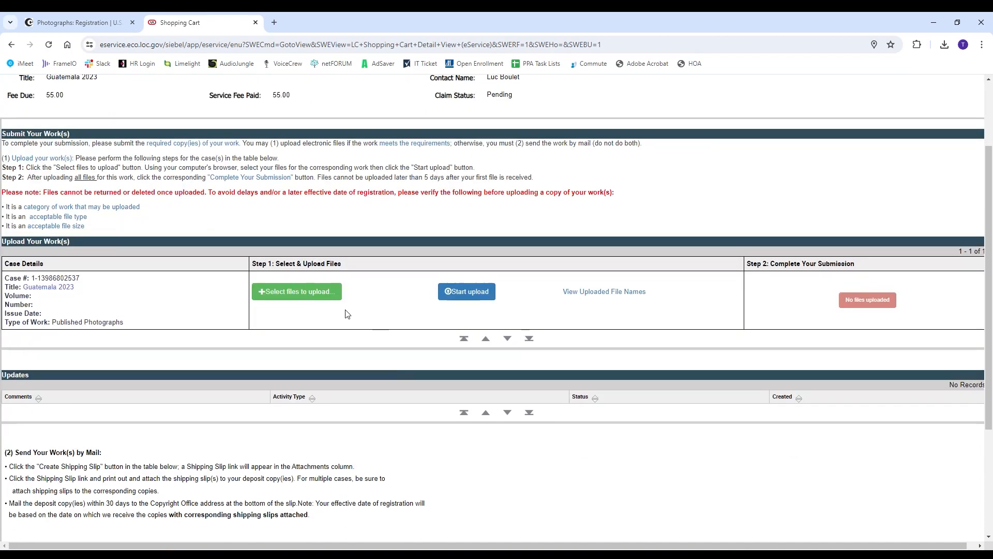
pyautogui.click(305, 292)
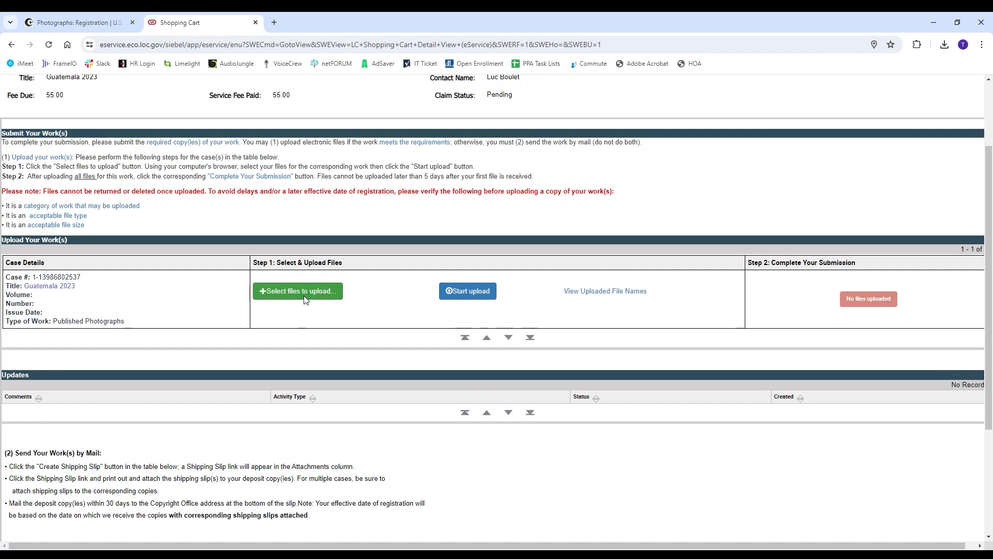
pyautogui.click(422, 182)
pyautogui.click(671, 339)
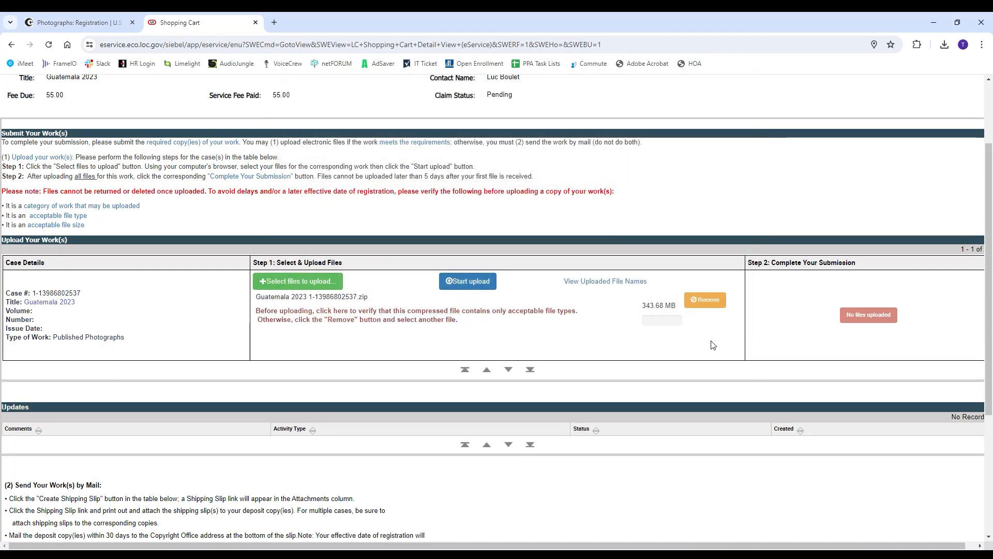
pyautogui.click(468, 283)
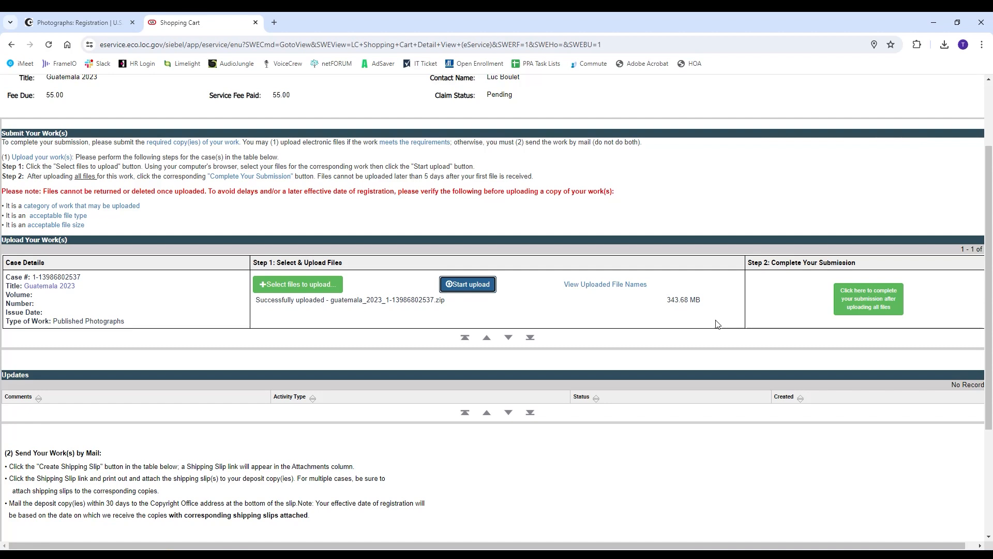
pyautogui.click(873, 304)
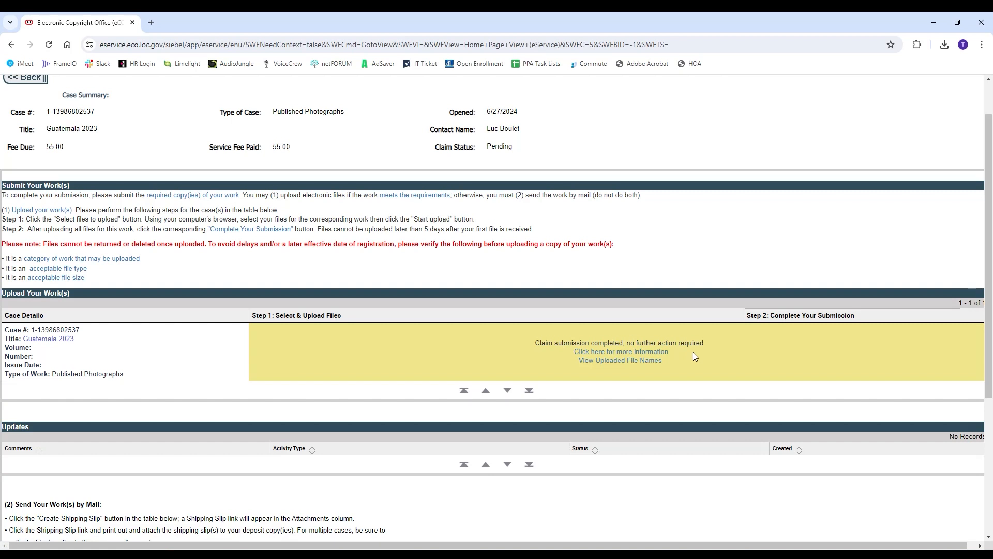
# Scroll the case page to confirm 'Claim submission completed; no further action required'
pyautogui.scroll(-3, 712, 353)
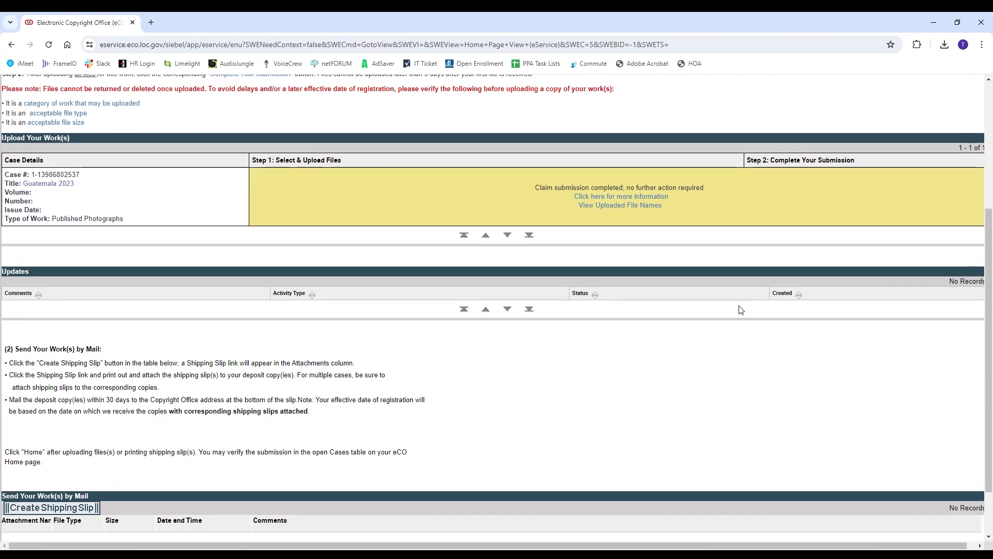
pyautogui.scroll(3, 741, 205)
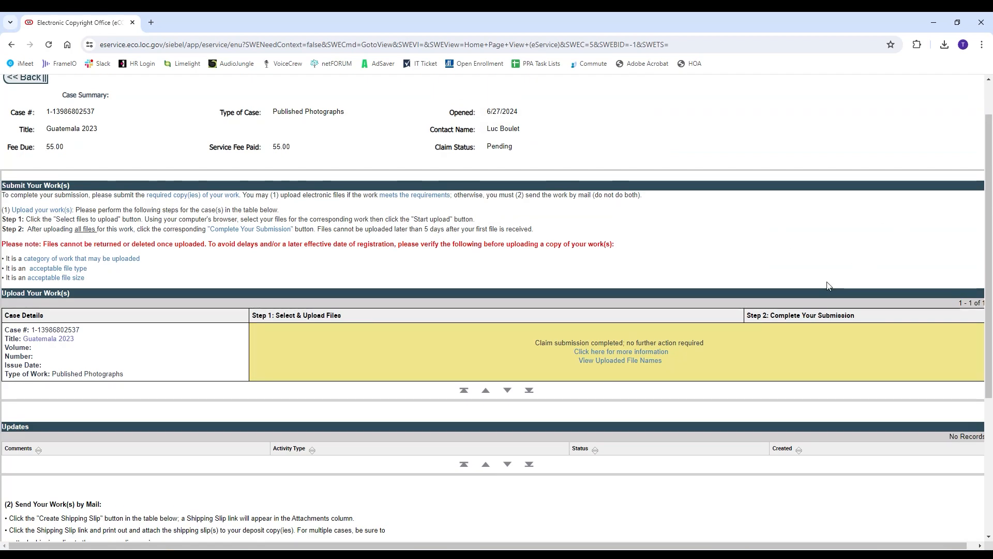
pyautogui.scroll(-2, 828, 284)
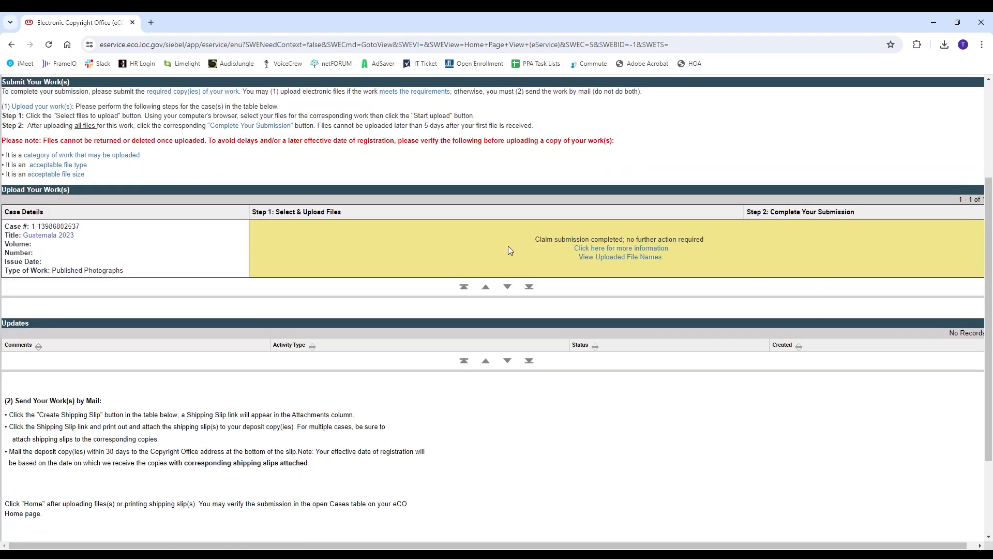
pyautogui.scroll(-2, 513, 246)
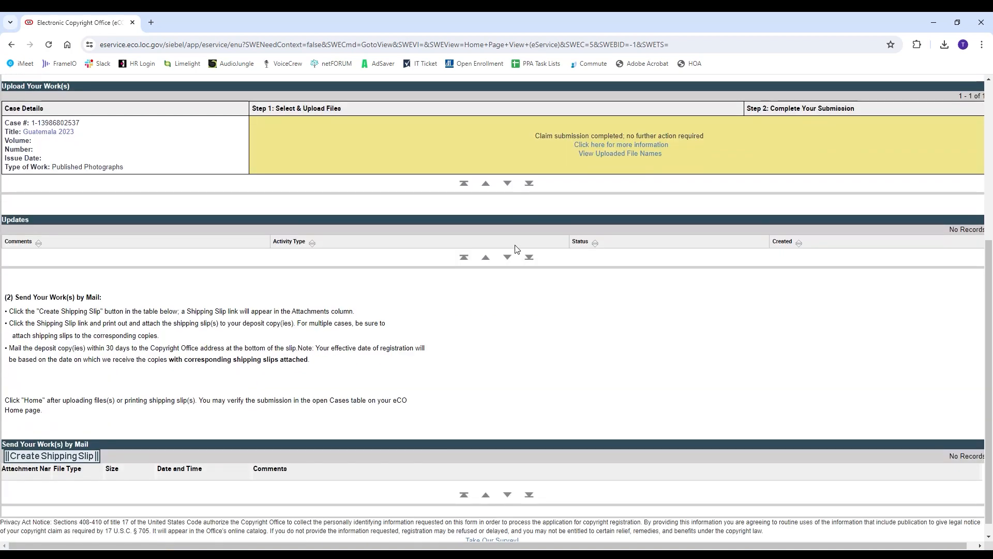
pyautogui.scroll(3, 548, 259)
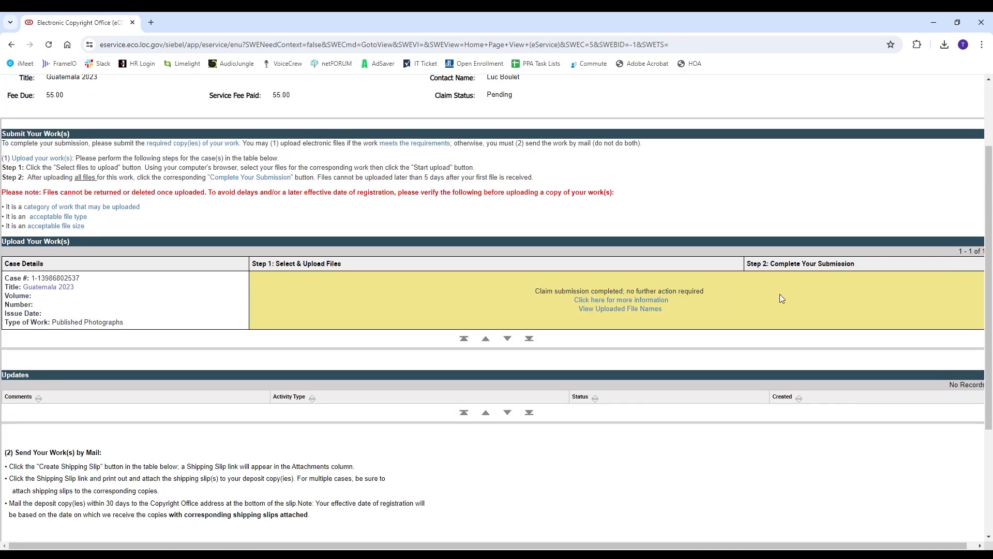
pyautogui.scroll(-3, 781, 297)
pyautogui.scroll(4, 785, 298)
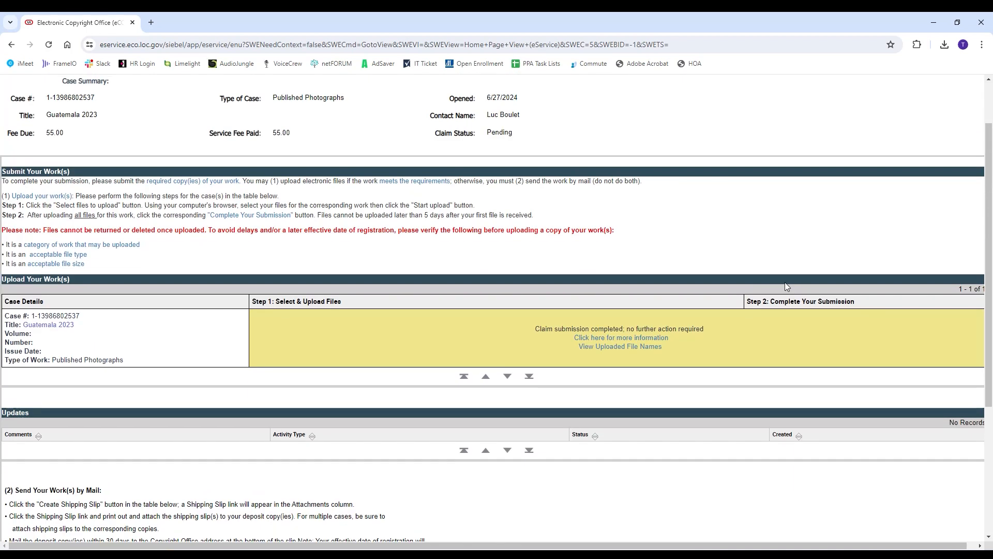
pyautogui.scroll(2, 787, 286)
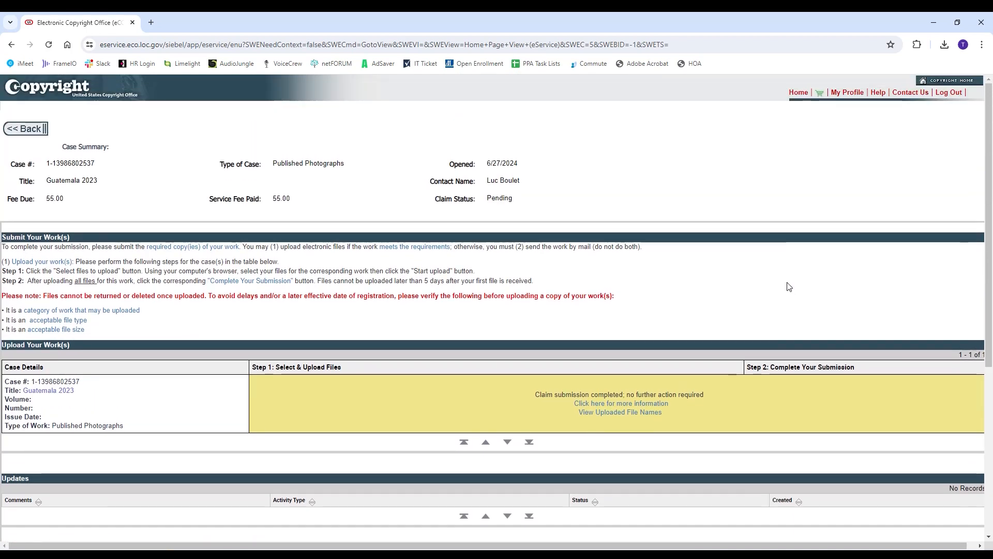